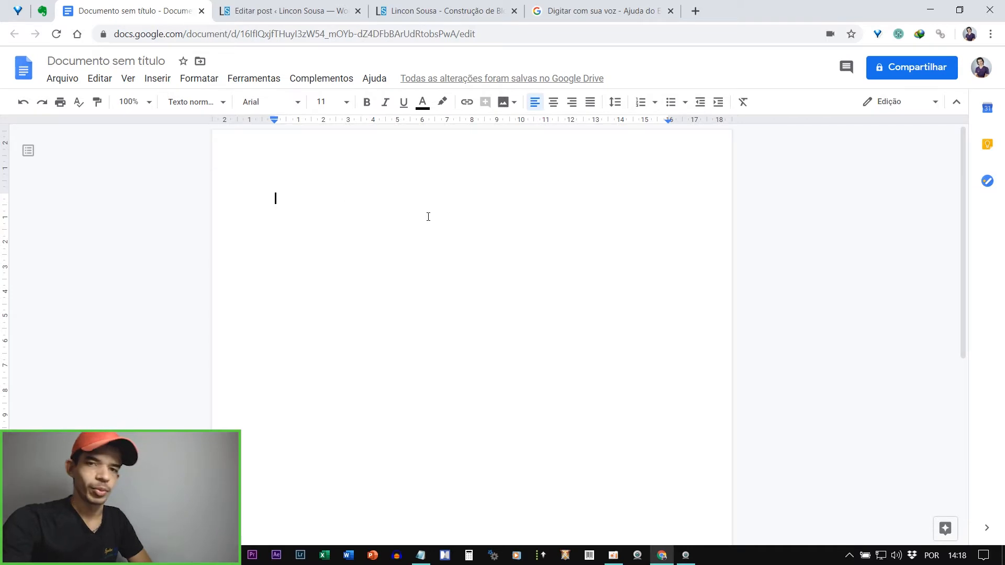
# - Turn on voice typing in Brazilian Portuguese and dictate an introduction ending "como criar artigo sem precisar digitar nenhuma palavra"
pyautogui.click(248, 83)
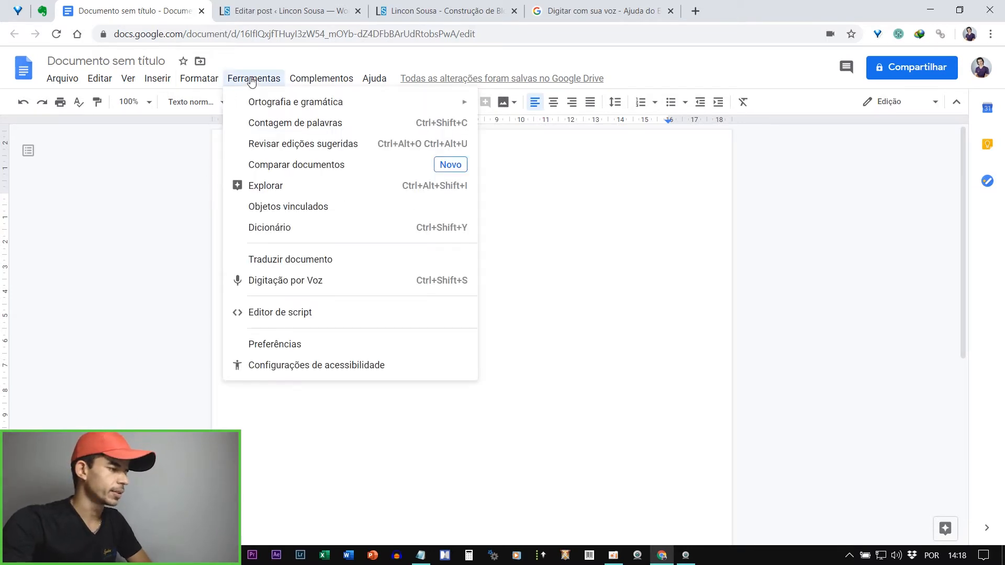
pyautogui.click(316, 283)
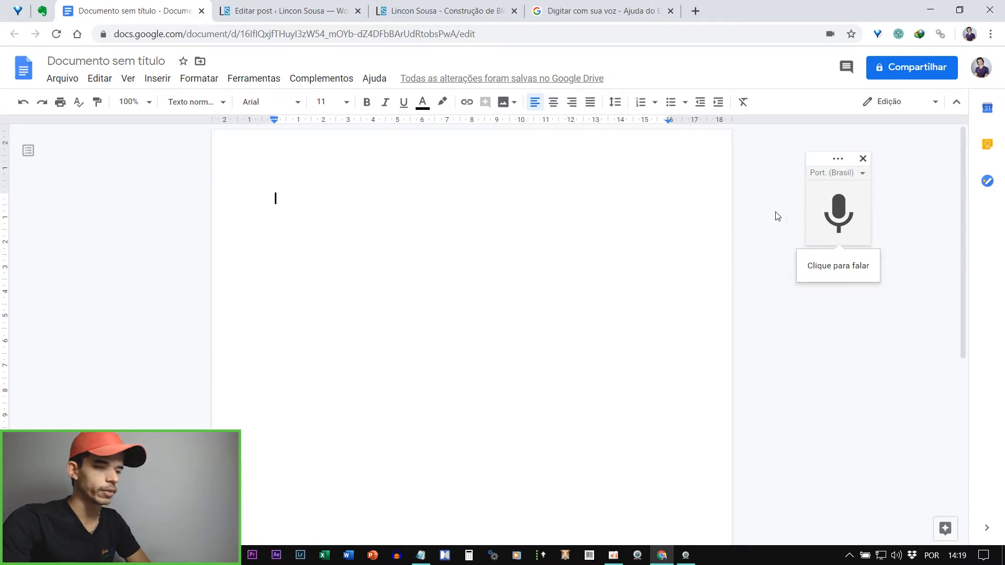
pyautogui.click(838, 214)
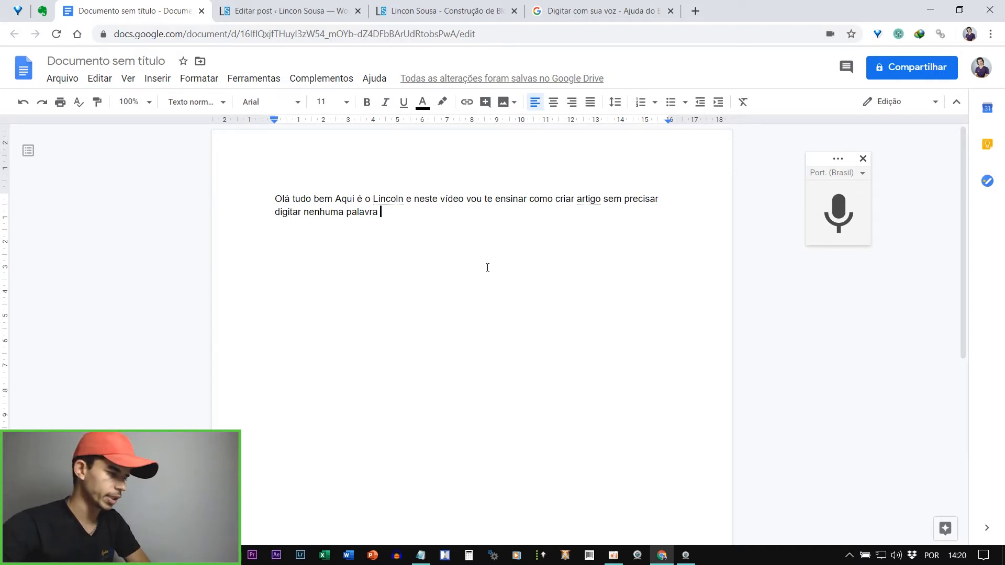
pyautogui.click(842, 212)
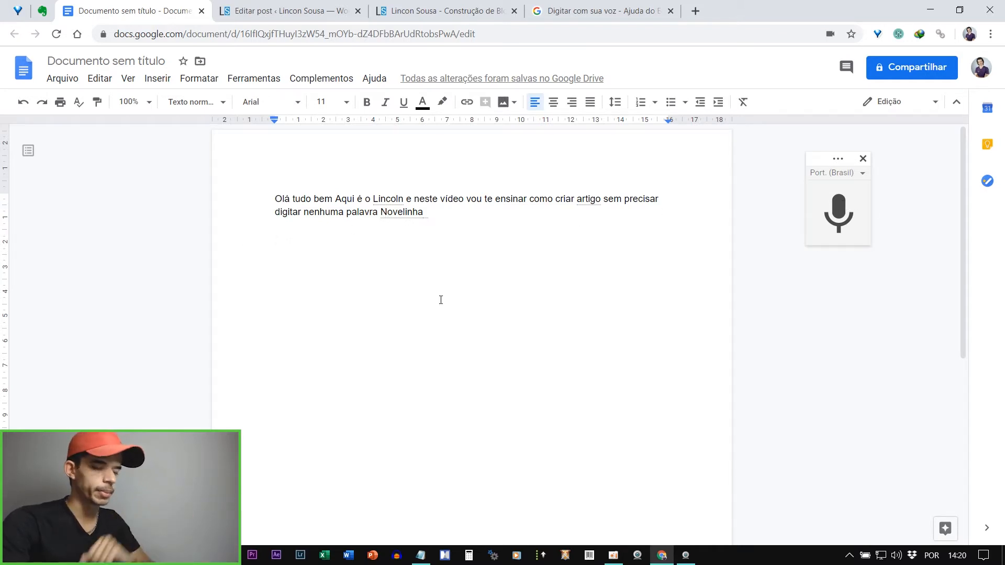
# - Dictate a second, punctuated paragraph from "Olá, tudo bem?" to "criar artigos sem precisar digitar nenhuma palavra.", stop dictation and start a new line
pyautogui.click(839, 213)
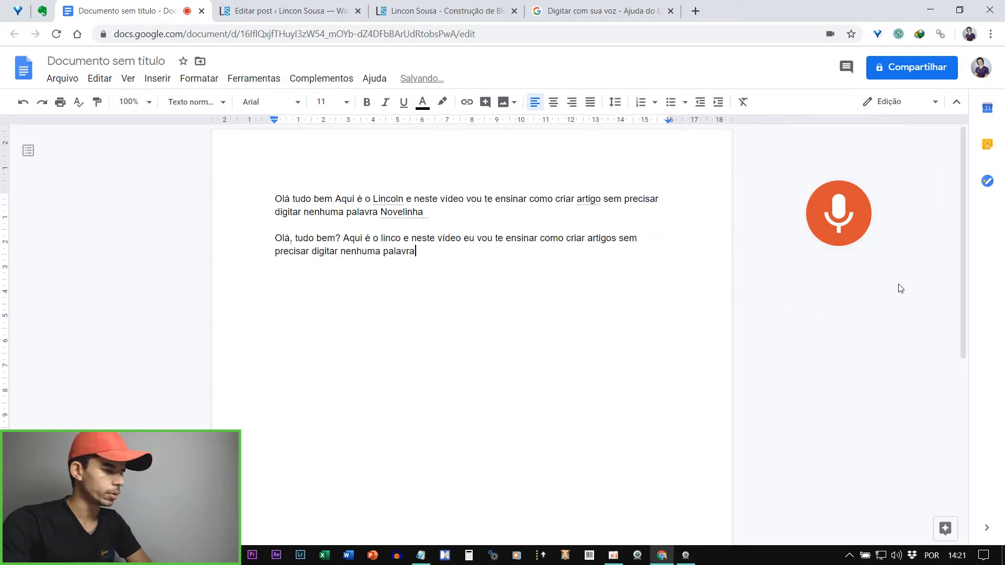
pyautogui.click(814, 243)
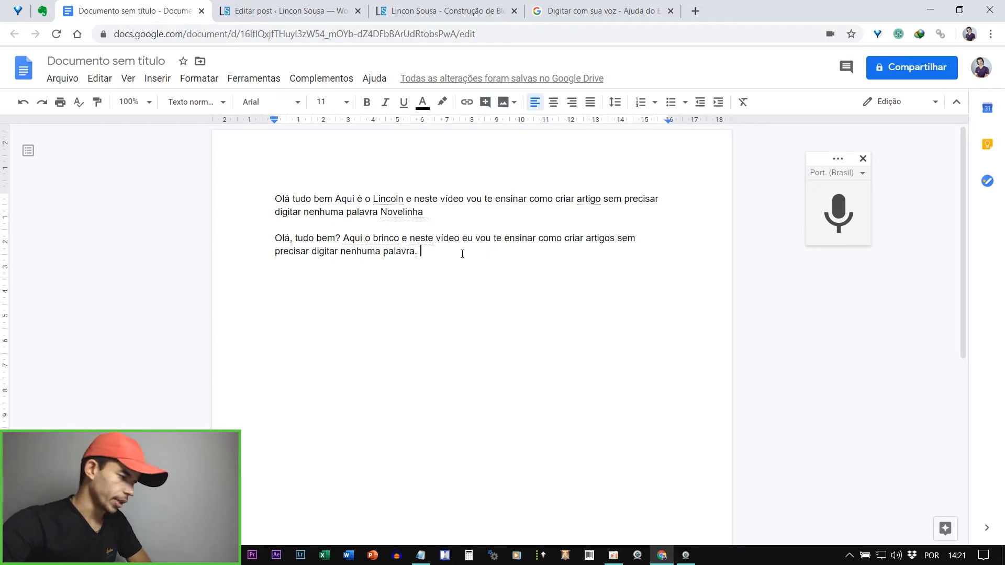
pyautogui.press('Return')
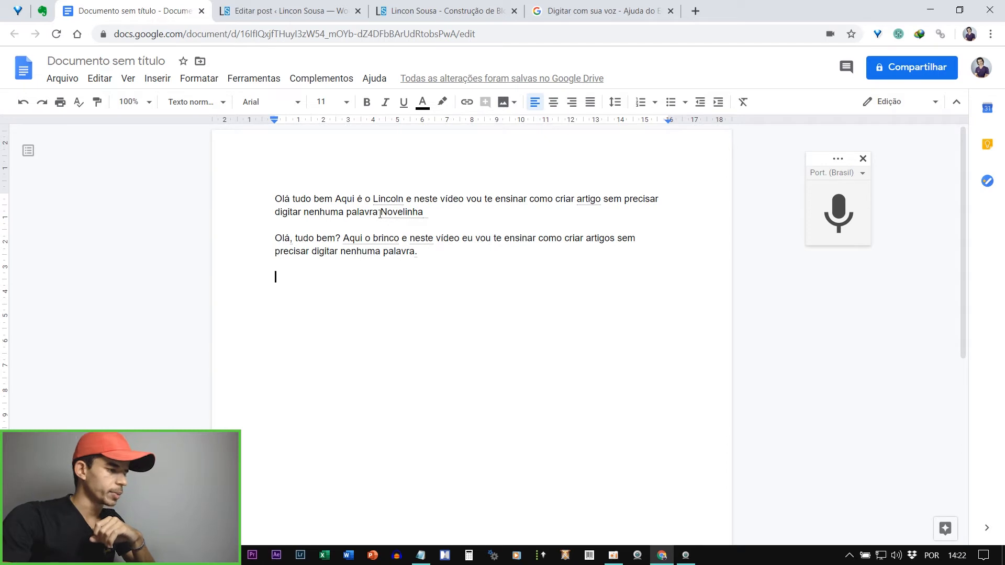
# - Delete the word "Novelinha" from the end of the first paragraph and add blank lines before the second paragraph
pyautogui.moveTo(379, 213); pyautogui.dragTo(457, 216)
pyautogui.press('BackSpace')
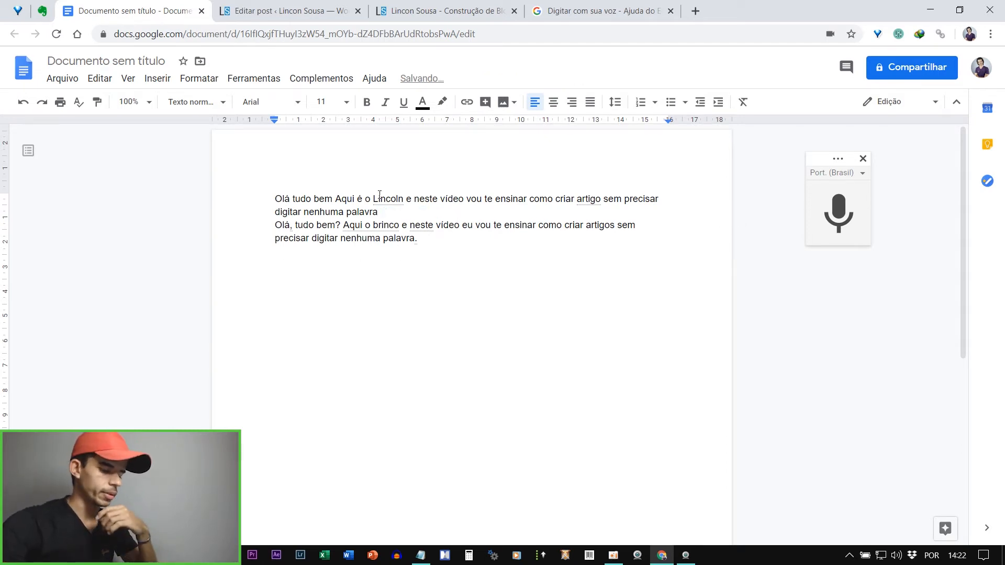
pyautogui.press('Return')
pyautogui.press('Return')
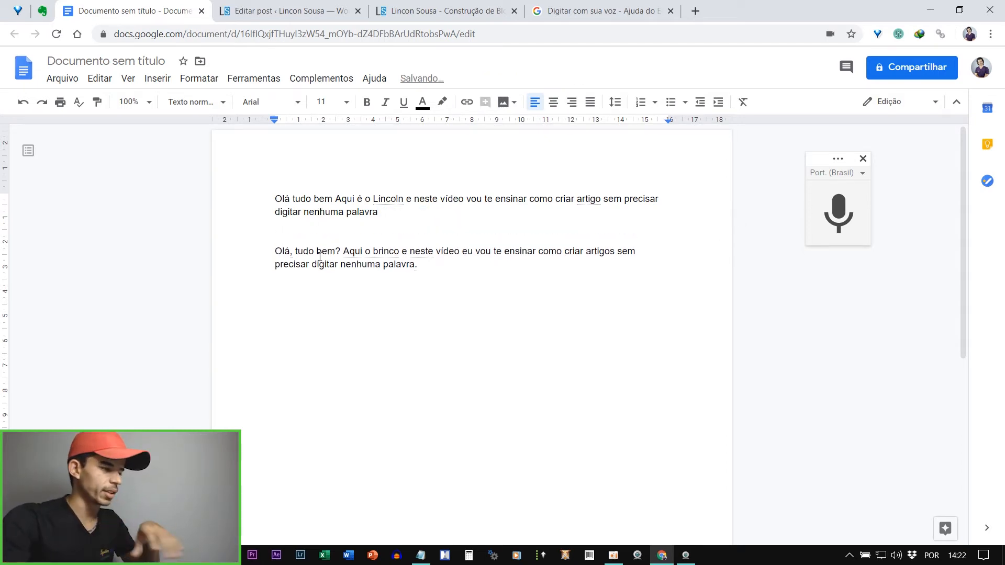
# - Review the voice typing steps and voice command topics on the Google Docs help page and return to the document
pyautogui.click(602, 8)
pyautogui.scroll(-9, 309, 233)
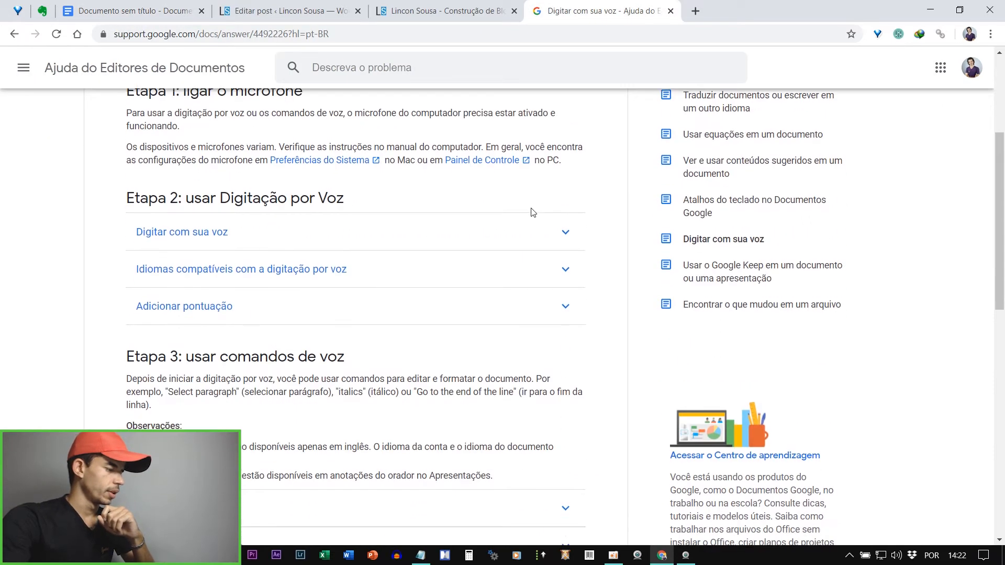
pyautogui.scroll(-7, 413, 173)
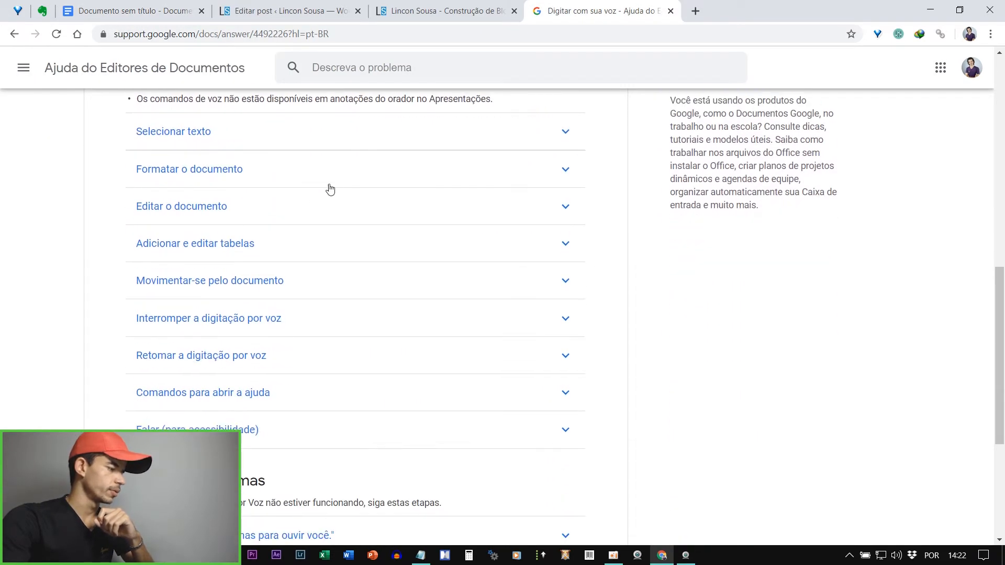
pyautogui.scroll(14, 417, 320)
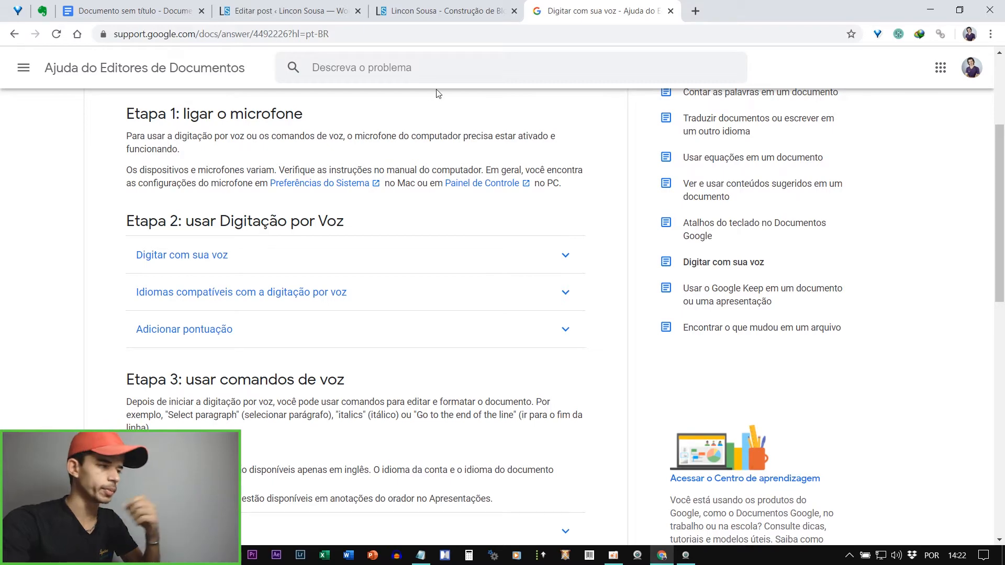
pyautogui.click(296, 8)
pyautogui.click(170, 5)
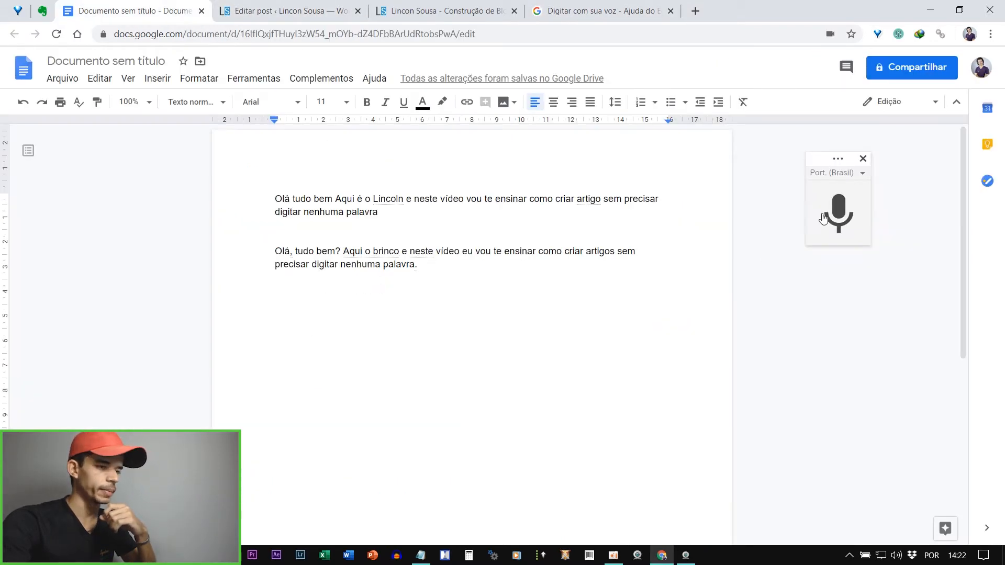
# - Look at the languages available for voice typing, and highlight the whole dictated text briefly
pyautogui.click(863, 174)
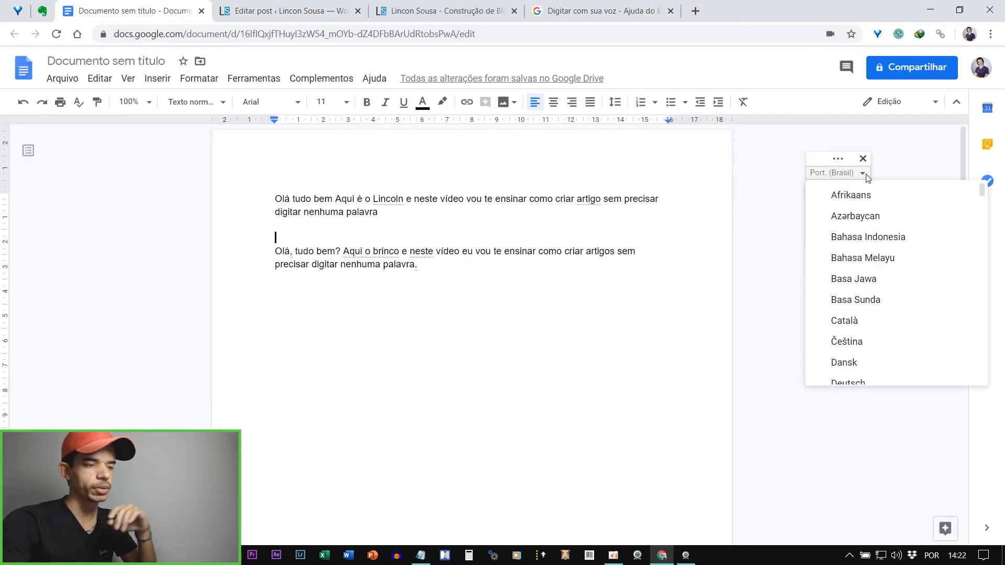
pyautogui.click(865, 177)
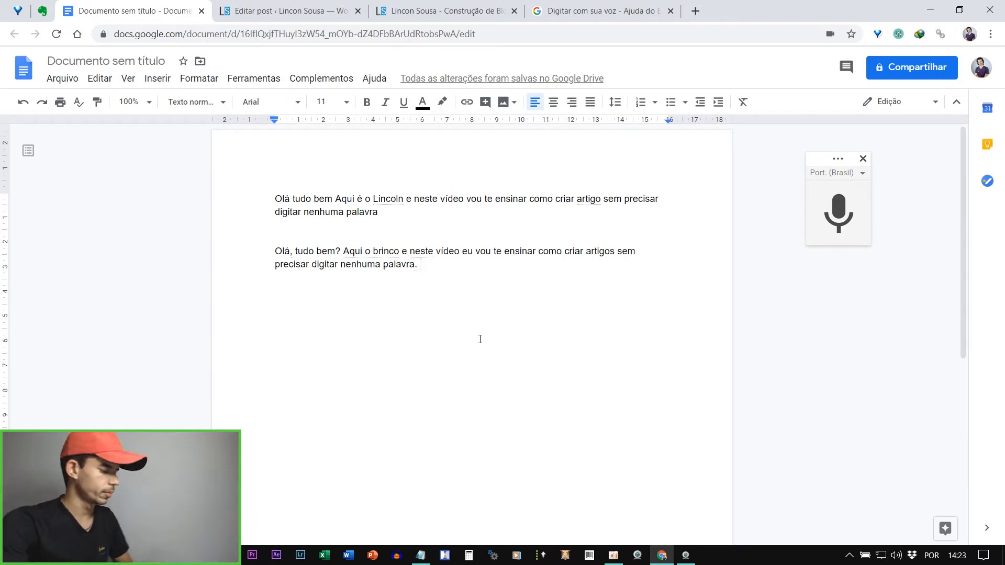
pyautogui.hotkey('ctrl', 'a')
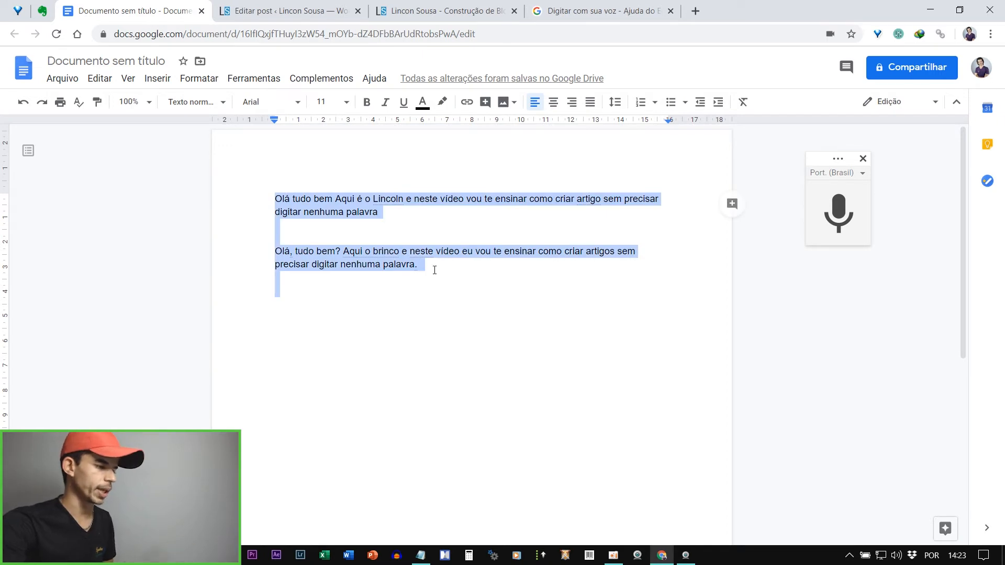
pyautogui.click(460, 320)
# - Examine the WordPress draft "Como Criar Artigos Sem Digitar Nenhuma Palavra" and the latest articles on the blog's home page
pyautogui.click(275, 12)
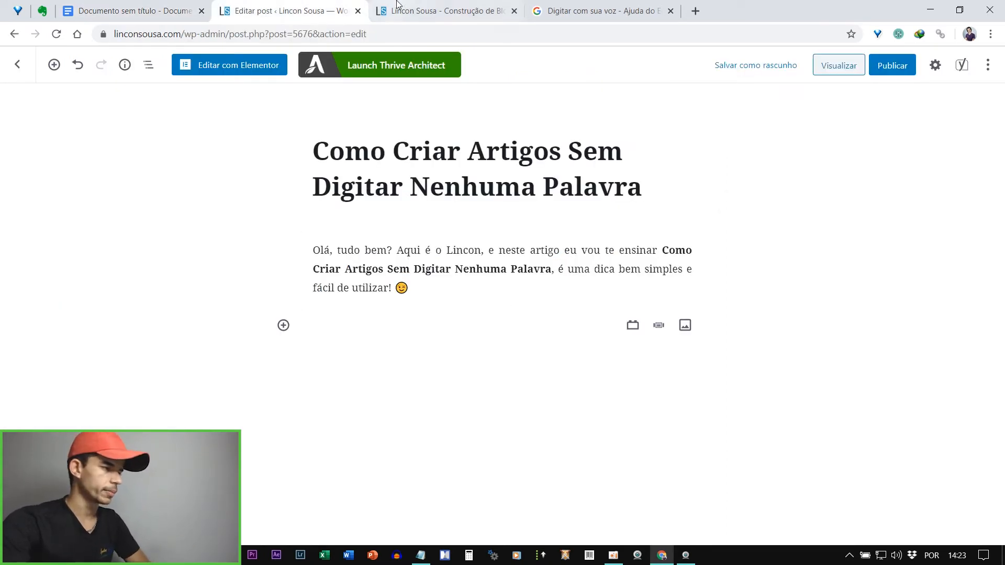
pyautogui.click(416, 11)
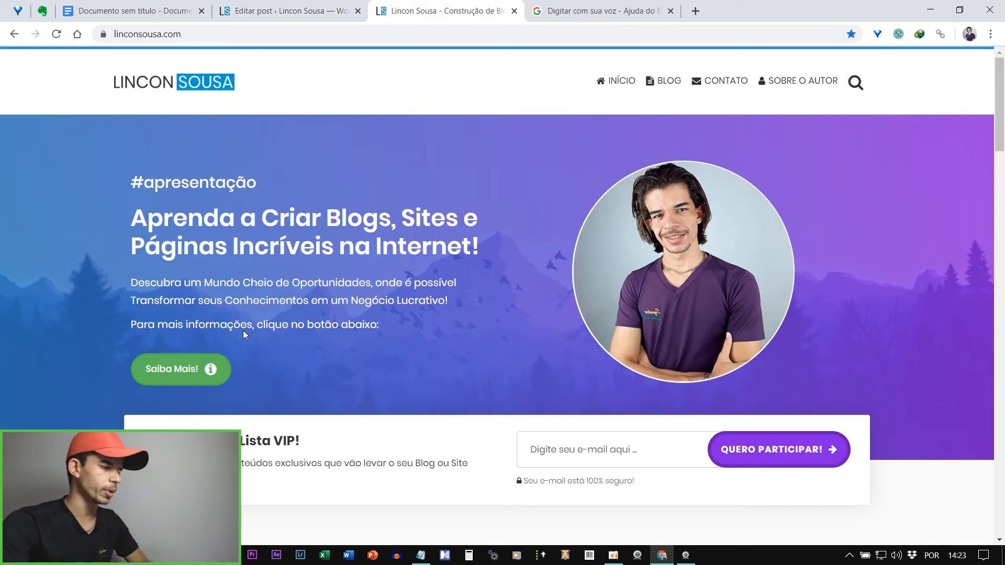
pyautogui.scroll(-7, 308, 327)
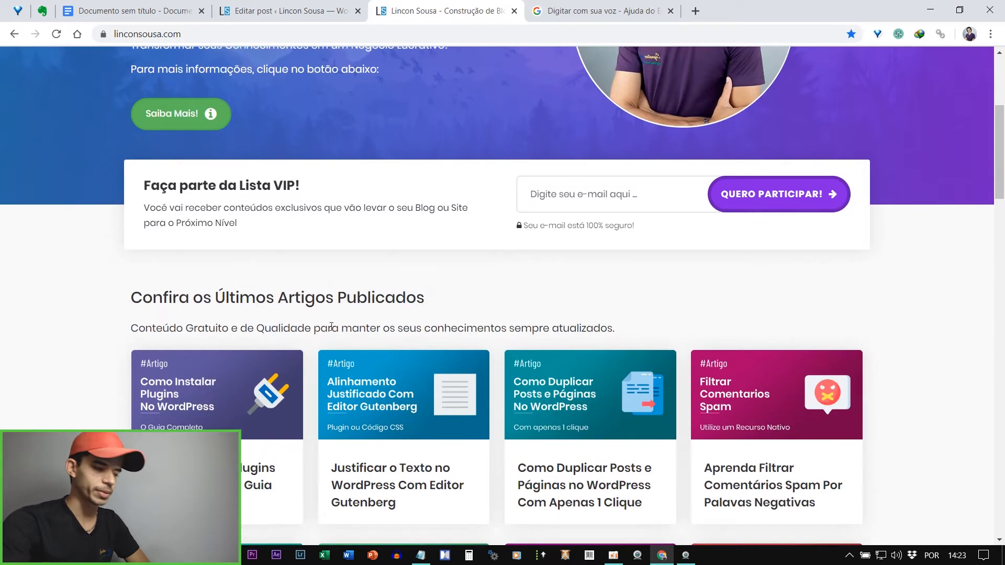
pyautogui.scroll(7, 278, 241)
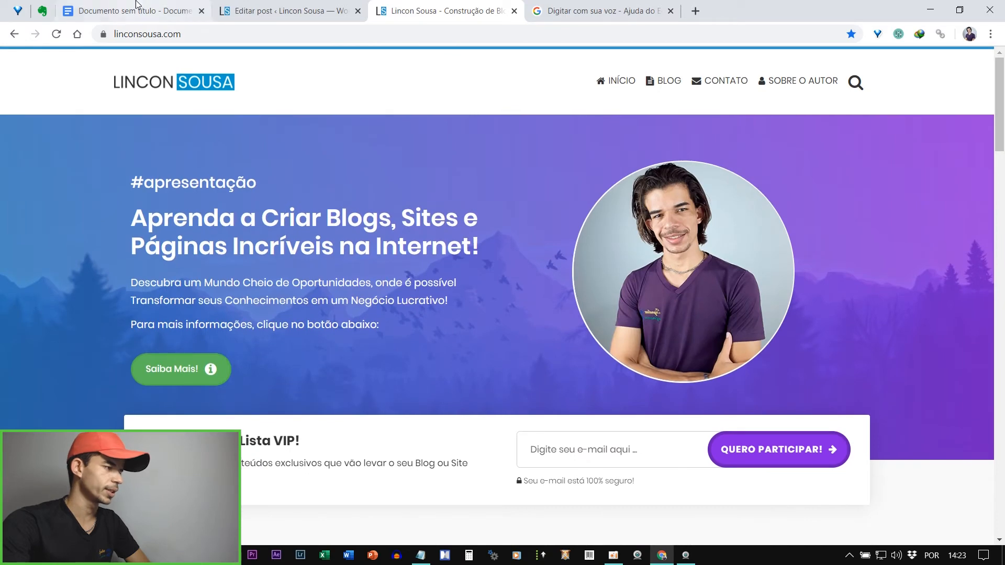
pyautogui.click(137, 11)
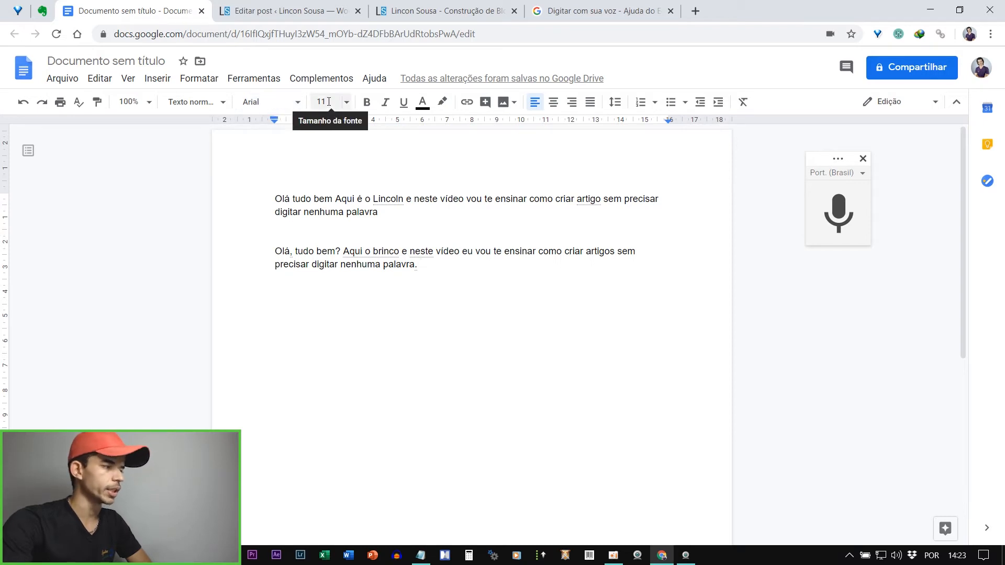
pyautogui.click(285, 10)
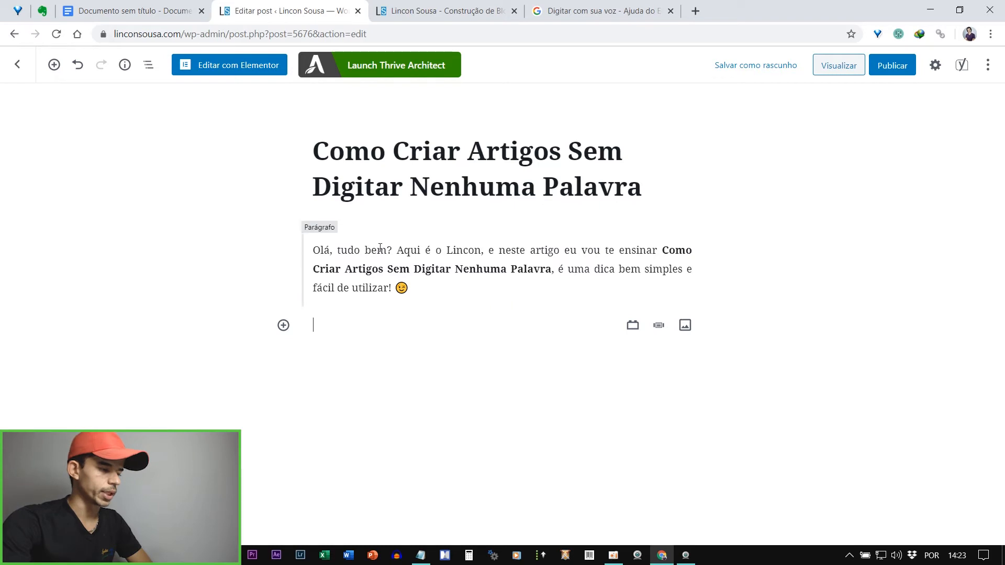
# - Copy the second dictated paragraph from the Google Docs document and paste it below the introduction of the WordPress post
pyautogui.click(118, 7)
pyautogui.moveTo(422, 265); pyautogui.dragTo(269, 238)
pyautogui.hotkey('ctrl', 'c')
pyautogui.click(278, 12)
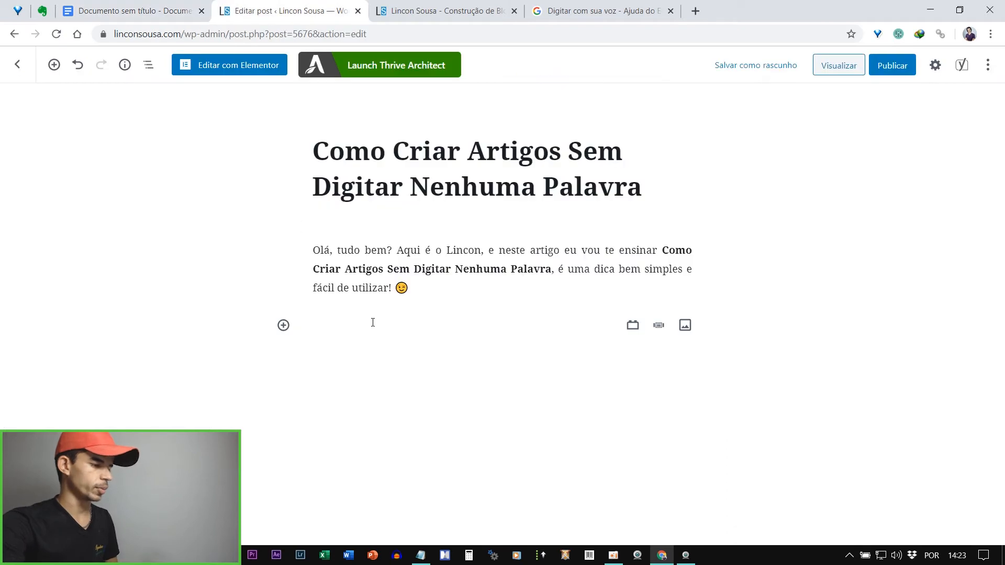
pyautogui.hotkey('ctrl', 'v')
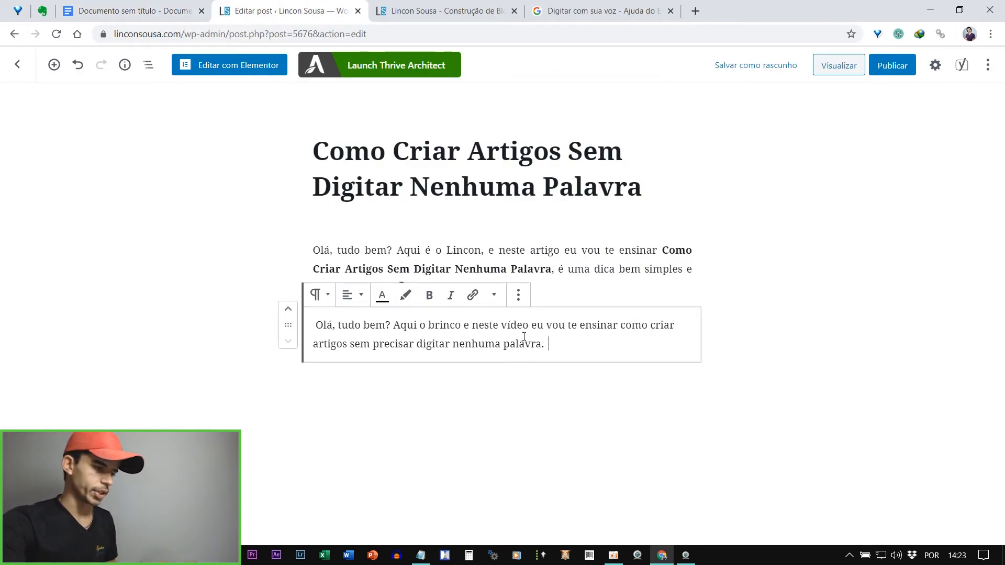
# - Delete the pasted paragraph's text from the WordPress post
pyautogui.moveTo(576, 350)
pyautogui.mouseDown()
pyautogui.moveTo(312, 313)
pyautogui.moveTo(370, 346)
pyautogui.moveTo(566, 352)
pyautogui.mouseUp()
pyautogui.click(318, 324)
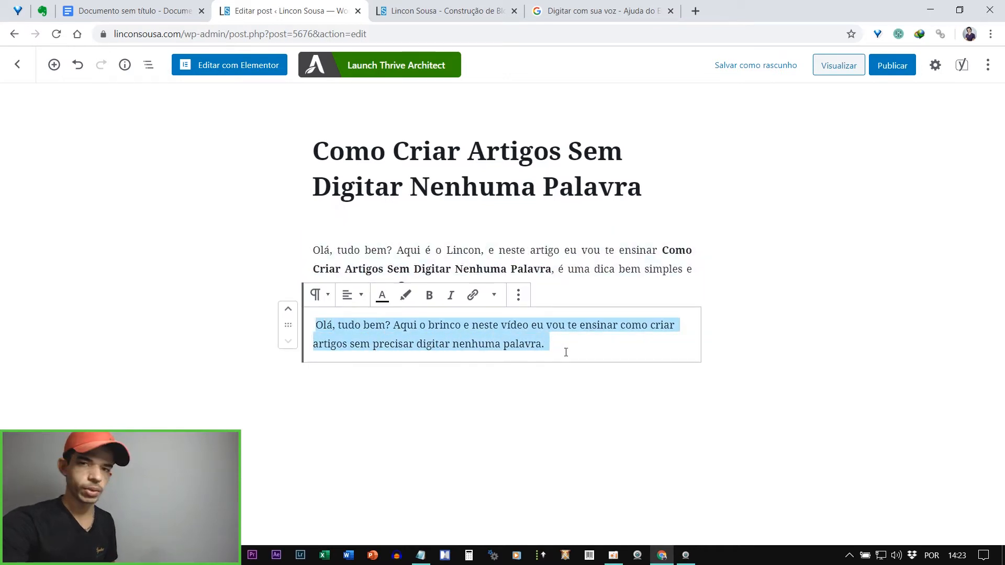
pyautogui.press('BackSpace')
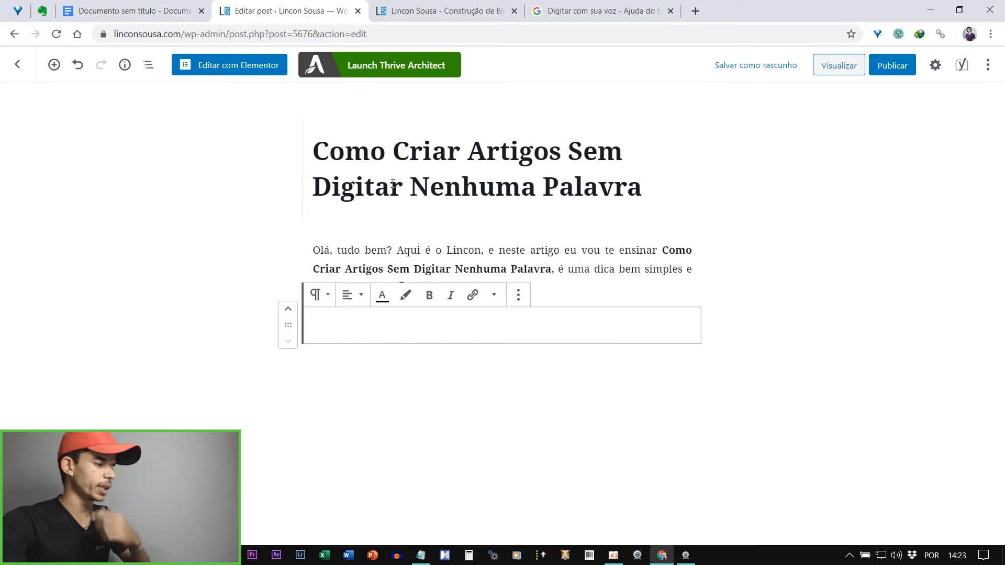
pyautogui.click(154, 11)
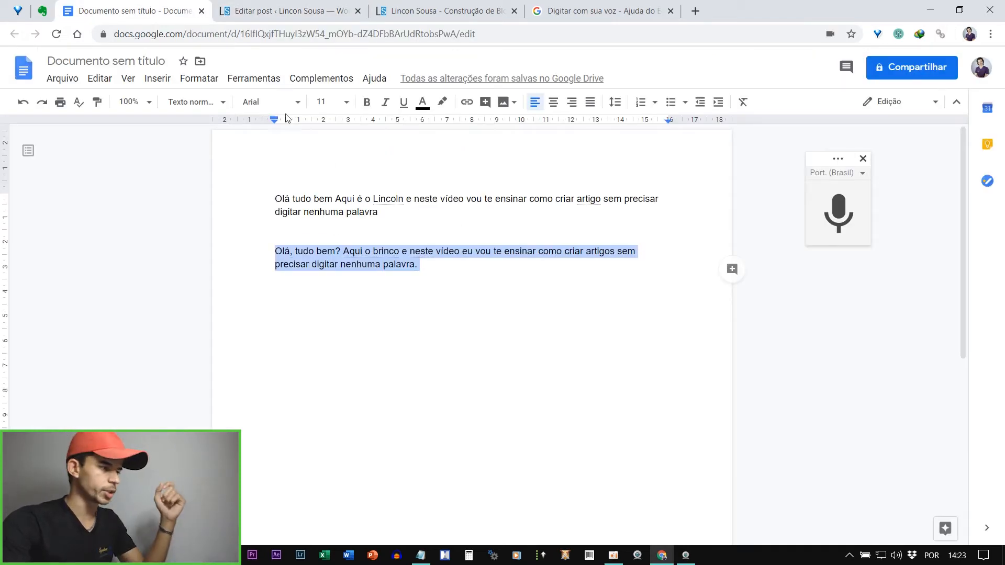
pyautogui.click(290, 9)
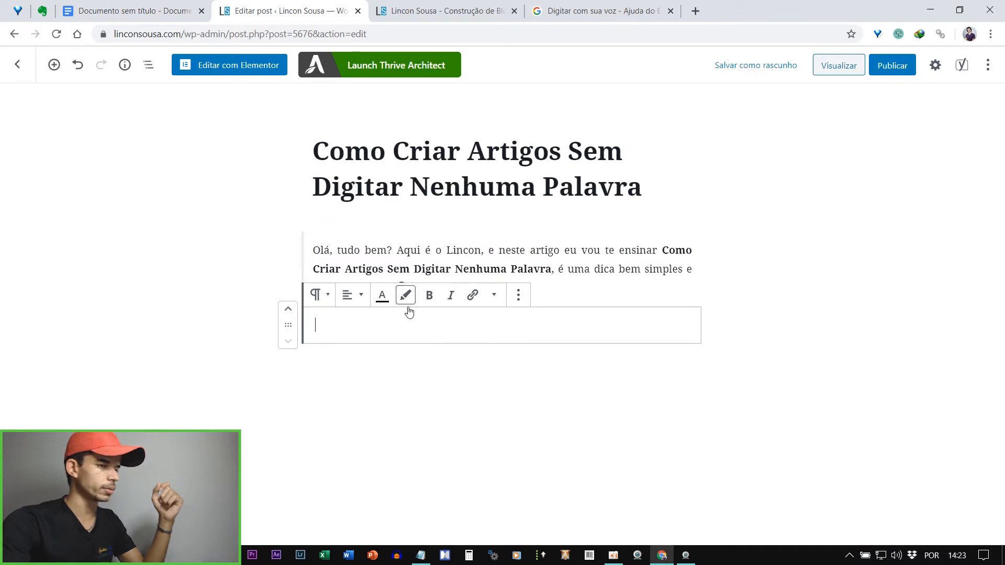
pyautogui.click(129, 6)
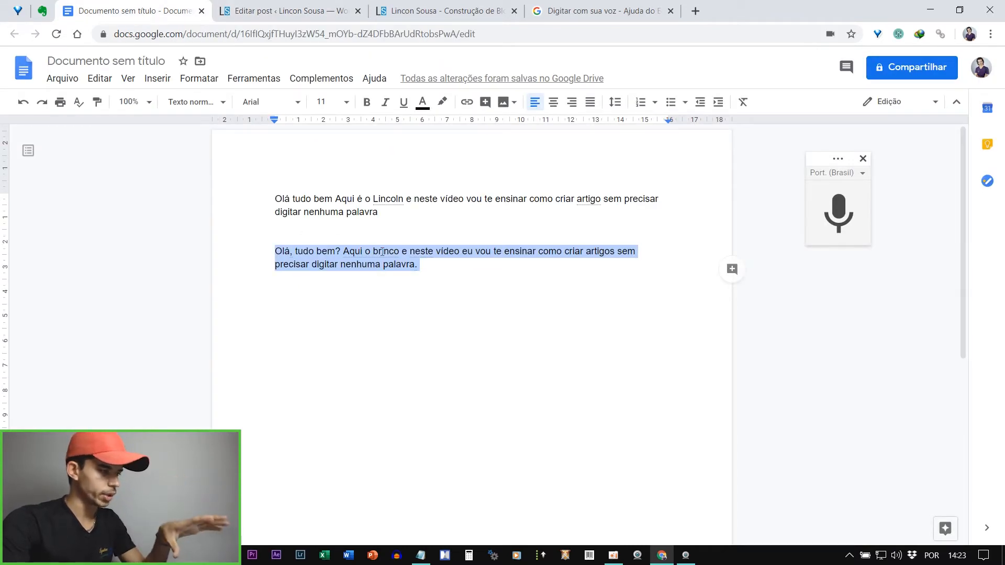
pyautogui.click(309, 9)
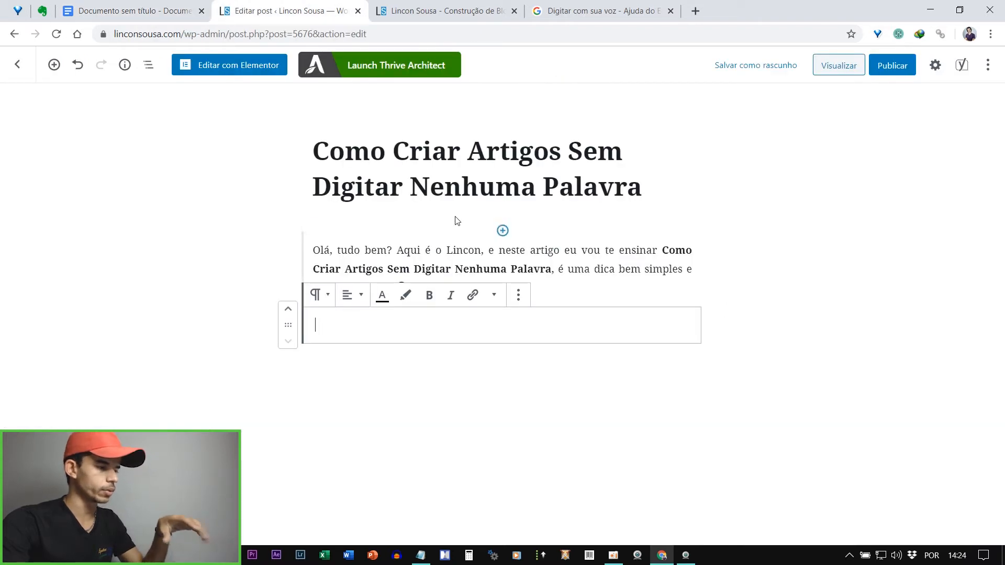
# - Paste the copied paragraph into the empty block of the WordPress post again and remove it
pyautogui.rightClick(356, 328)
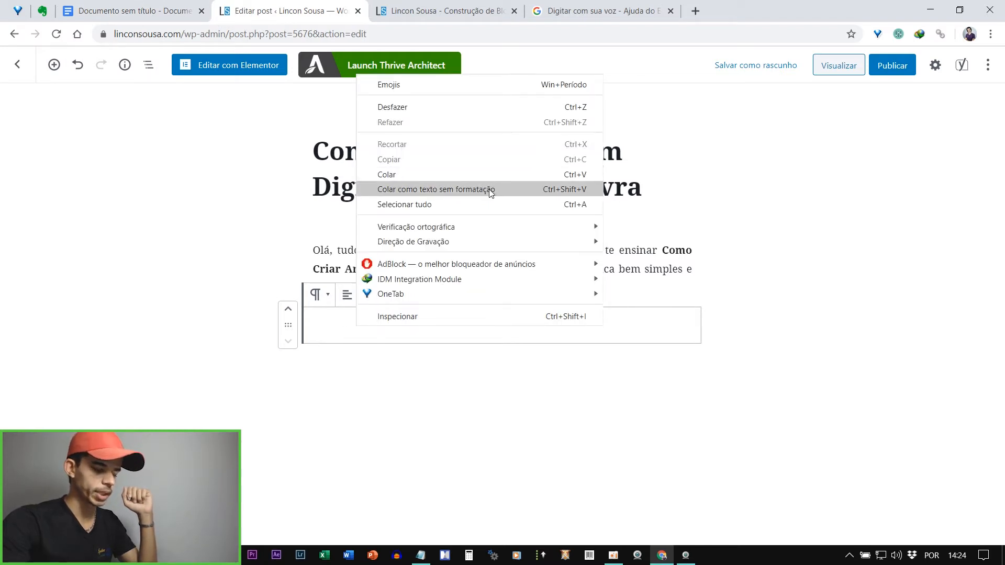
pyautogui.click(613, 327)
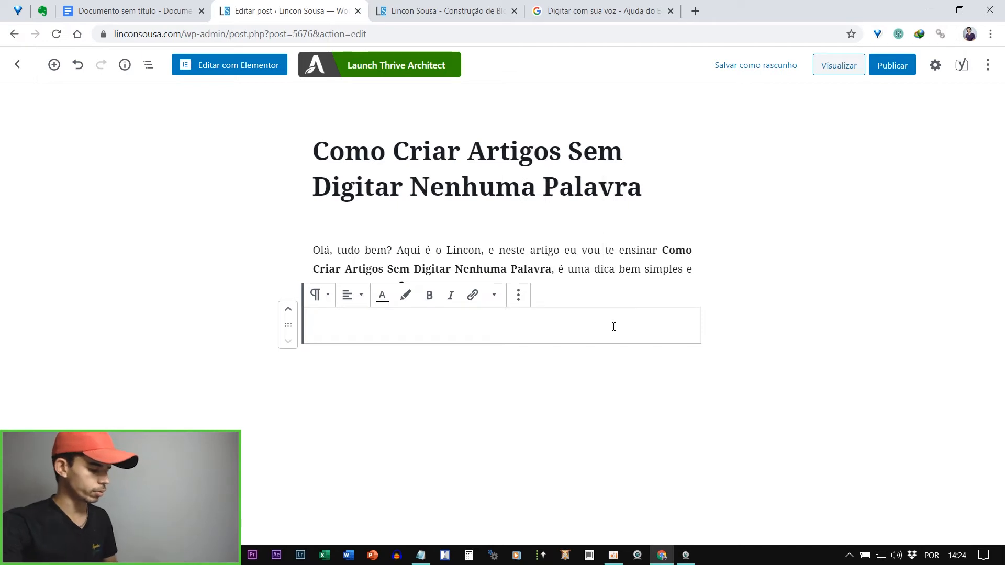
pyautogui.hotkey('ctrl', 'v')
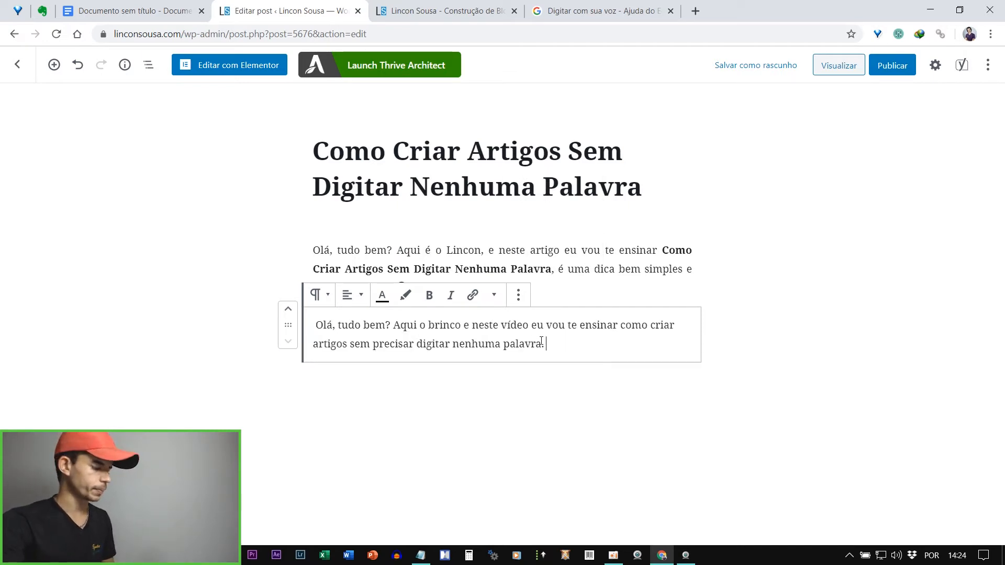
pyautogui.hotkey('ctrl', 'a')
pyautogui.press('BackSpace')
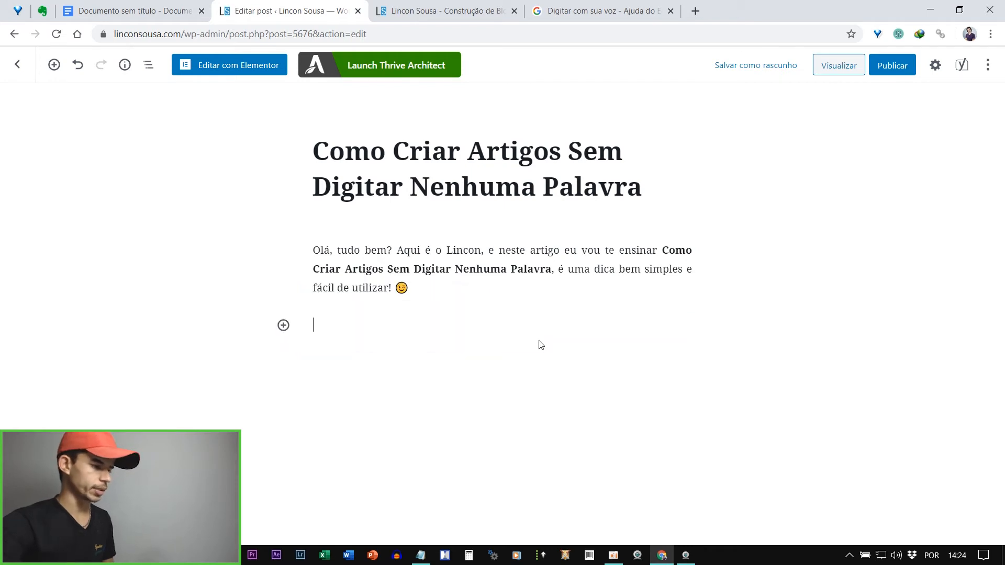
# - Switch back to the Google Docs document and place the cursor on the empty line below the second paragraph
pyautogui.click(84, 9)
pyautogui.click(513, 300)
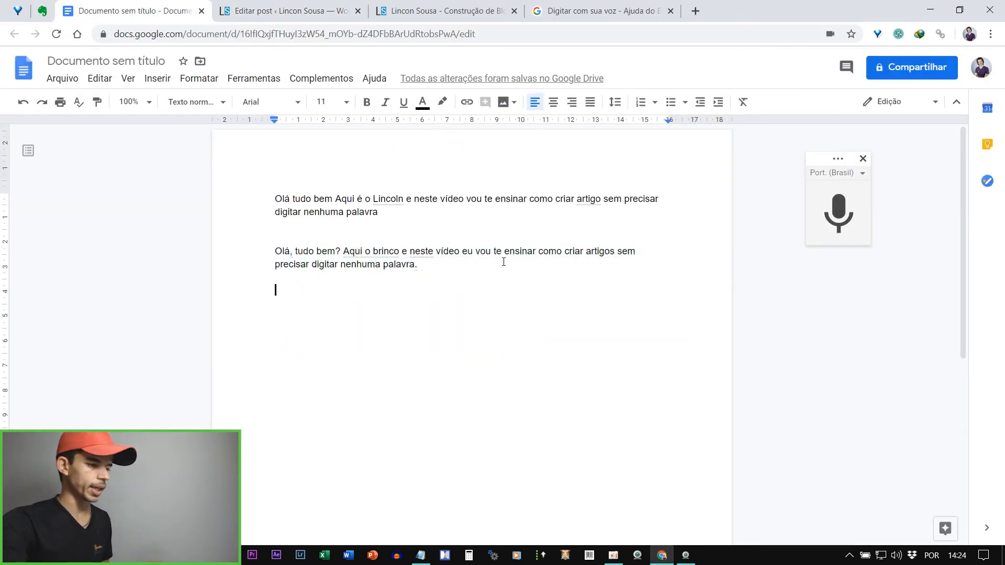
# - Bold the word "ensinar" in the second paragraph, and copy the paragraph into the empty block of the WordPress post with its formatting
pyautogui.moveTo(504, 252); pyautogui.dragTo(264, 252)
pyautogui.hotkey('ctrl', 'b')
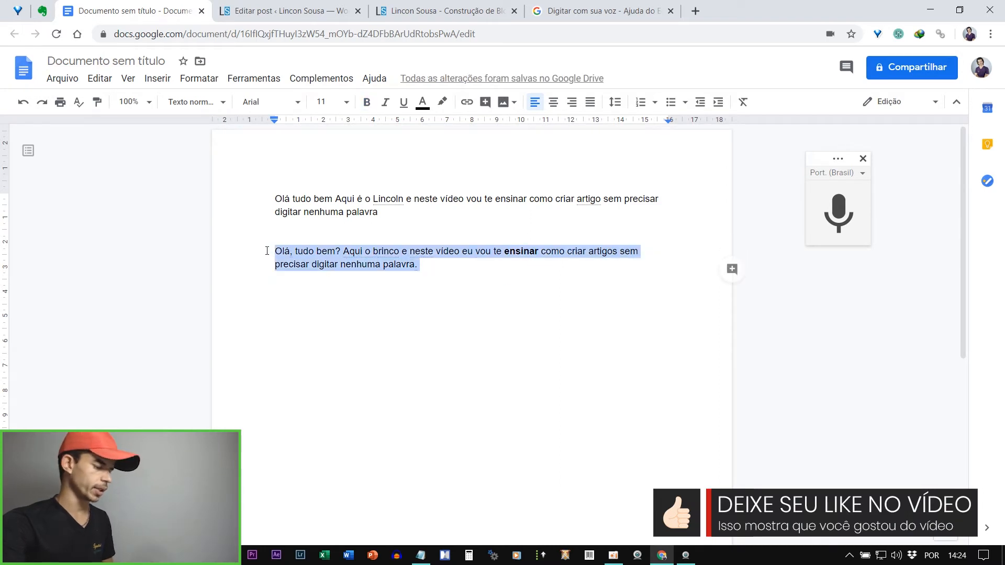
pyautogui.click(268, 6)
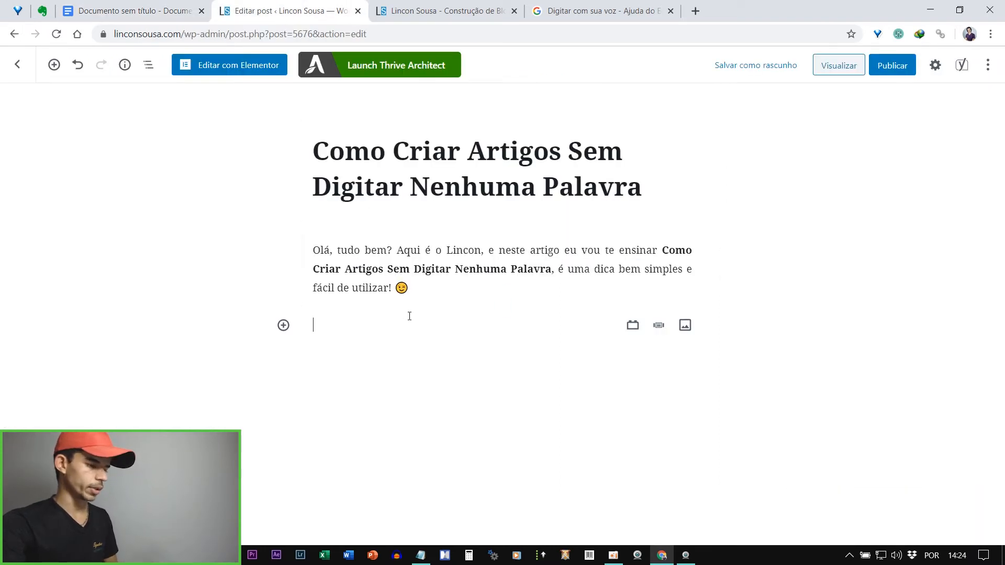
pyautogui.hotkey('ctrl', 'v')
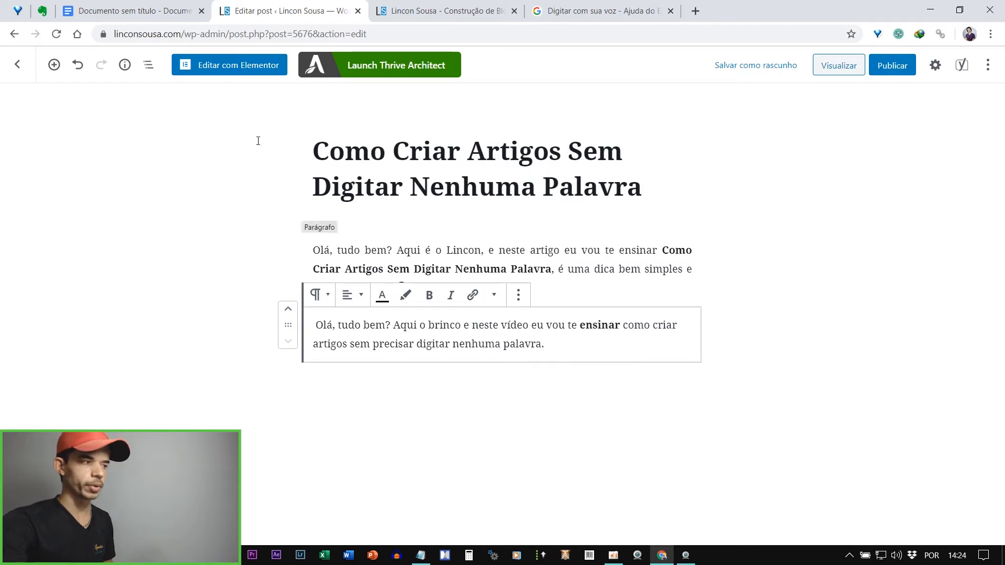
pyautogui.click(150, 6)
pyautogui.click(287, 12)
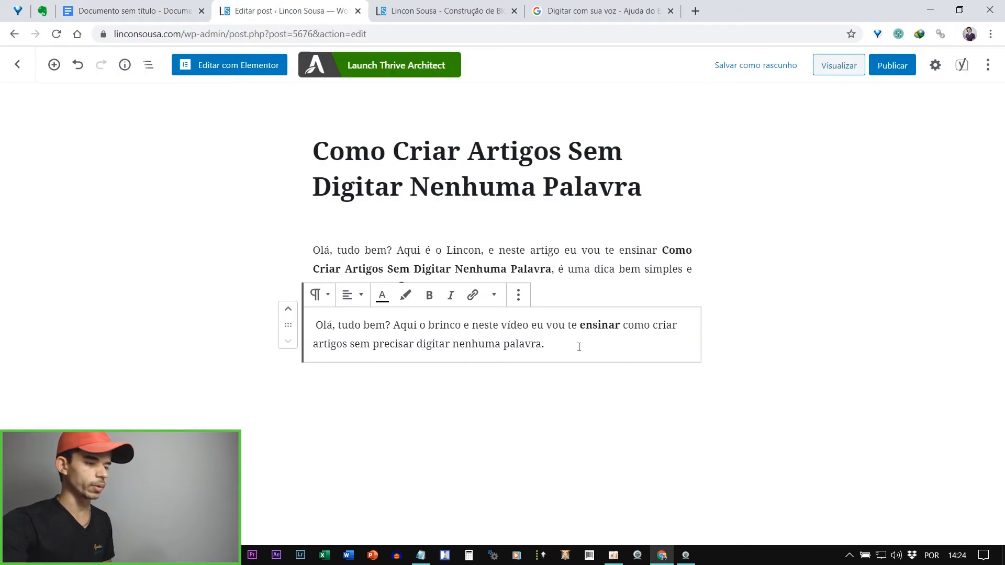
# - Replace the pasted WordPress paragraph with an unformatted copy of the same text, and delete it from the block
pyautogui.moveTo(564, 348); pyautogui.dragTo(317, 323)
pyautogui.hotkey('ctrl', 'c')
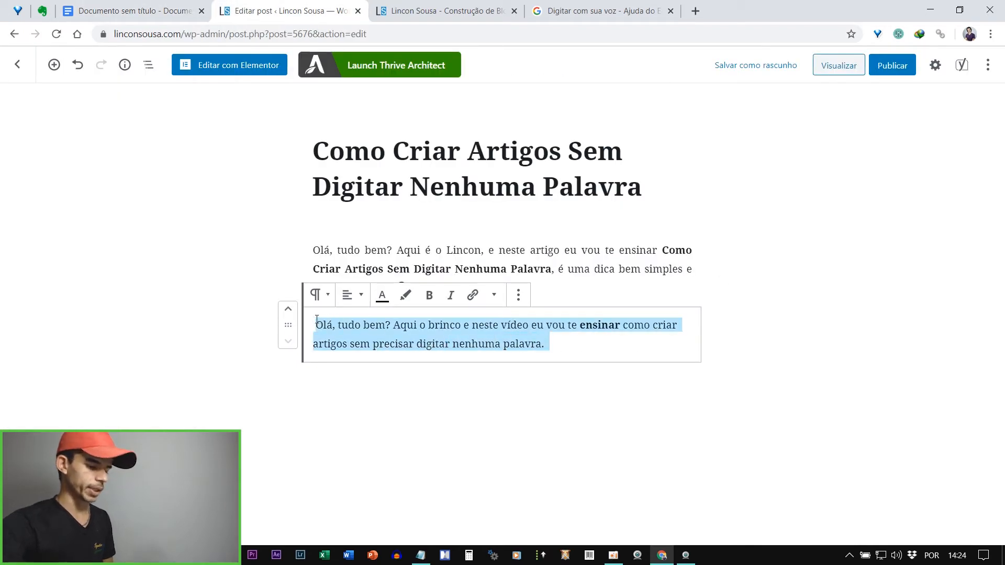
pyautogui.press('BackSpace')
pyautogui.hotkey('ctrl', 'v')
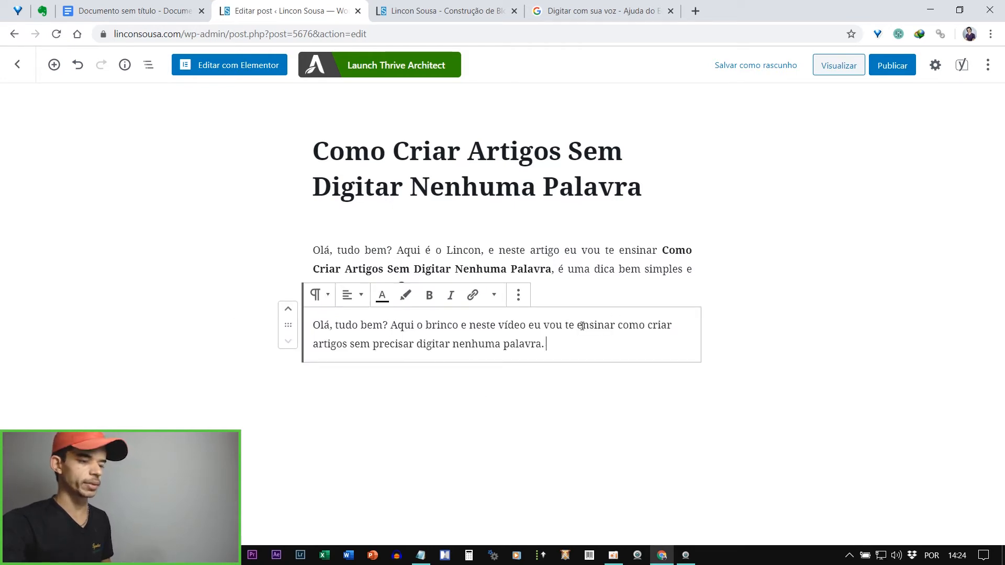
pyautogui.moveTo(534, 343); pyautogui.dragTo(314, 326)
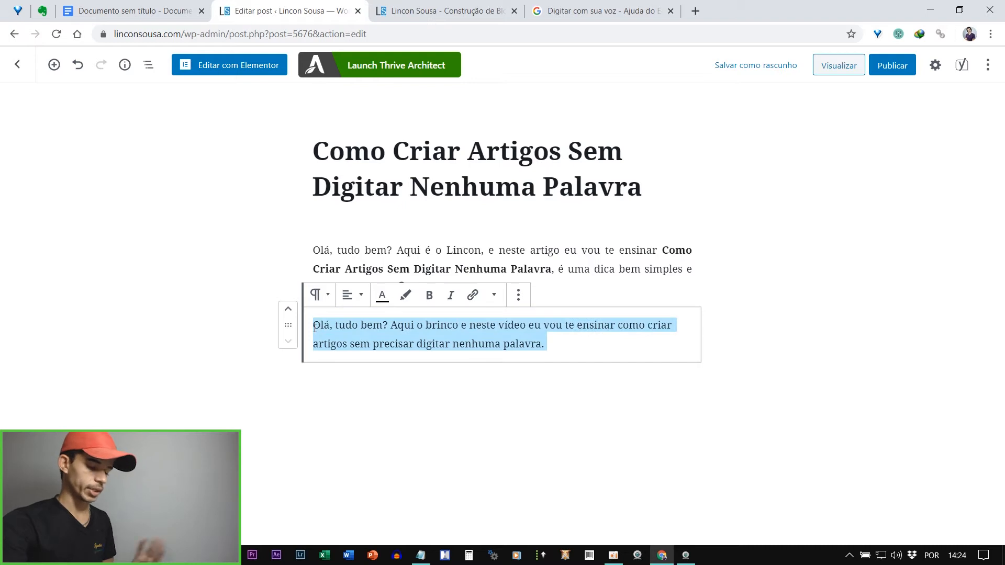
pyautogui.press('BackSpace')
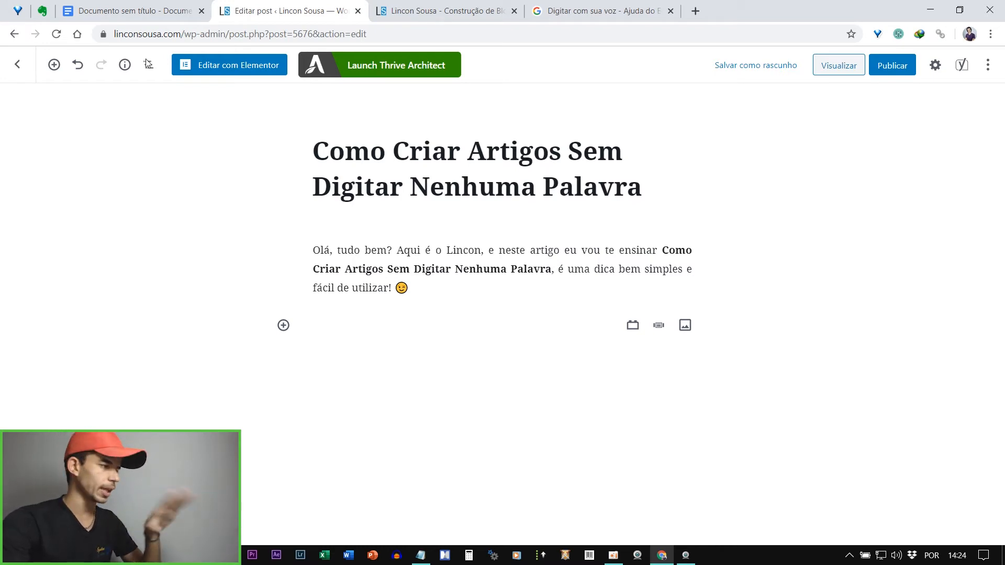
# - Switch back to the Google Docs document and delete all of its dictated text
pyautogui.click(120, 8)
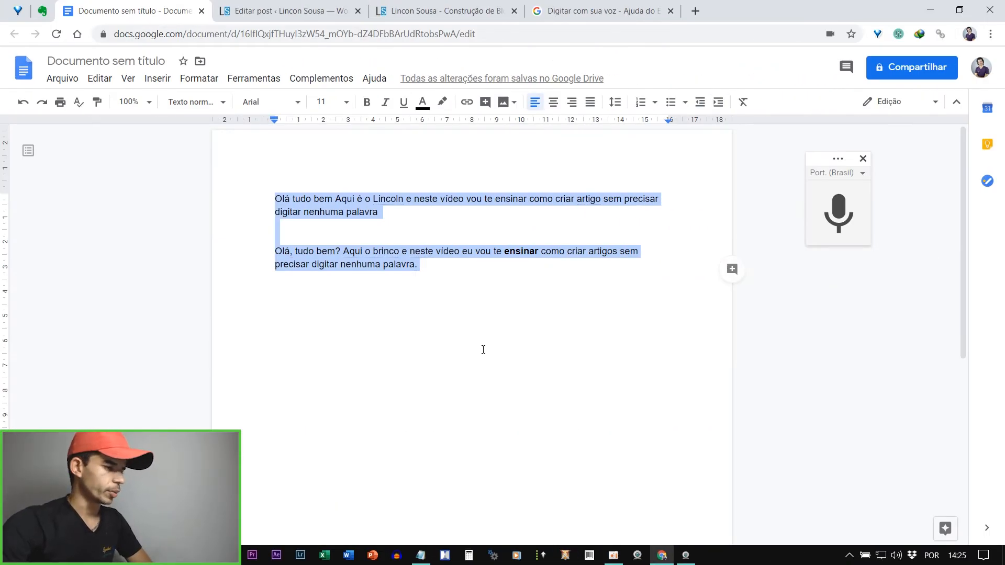
pyautogui.press('Delete')
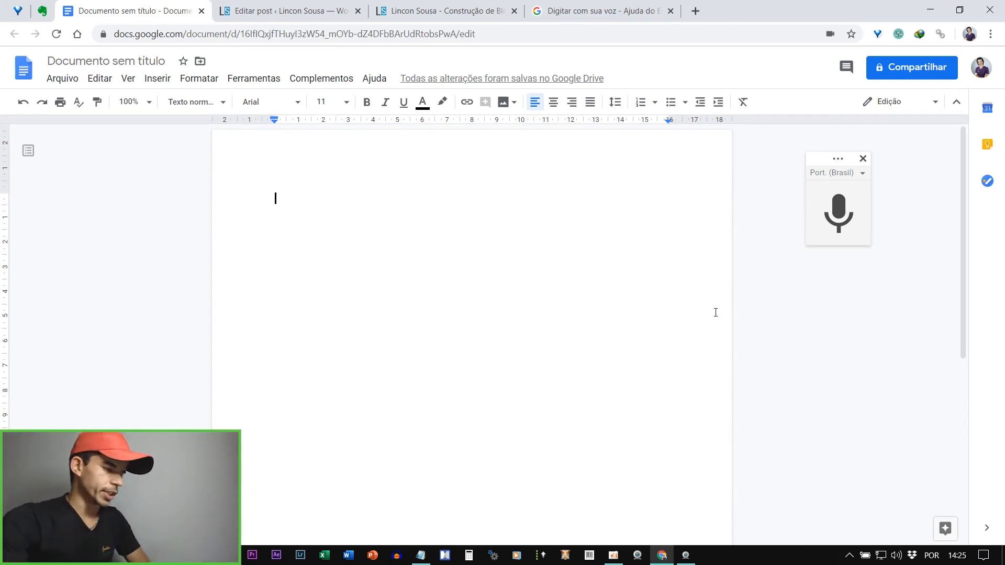
# - Look over the latest articles on the blog homepage and the video script in Notepad, returning to the blank Google Docs document
pyautogui.click(416, 11)
pyautogui.scroll(-6, 561, 273)
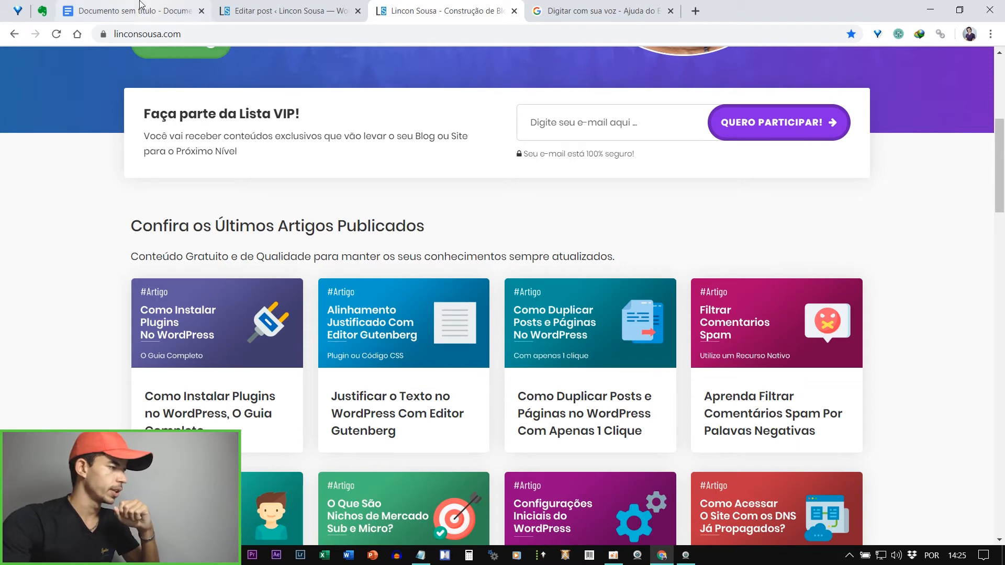
pyautogui.click(155, 6)
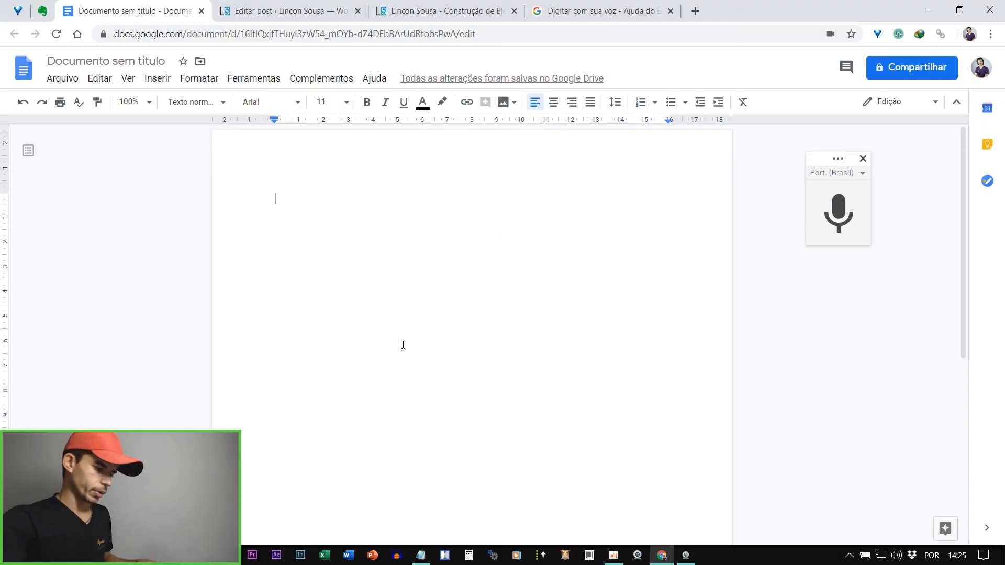
pyautogui.click(421, 555)
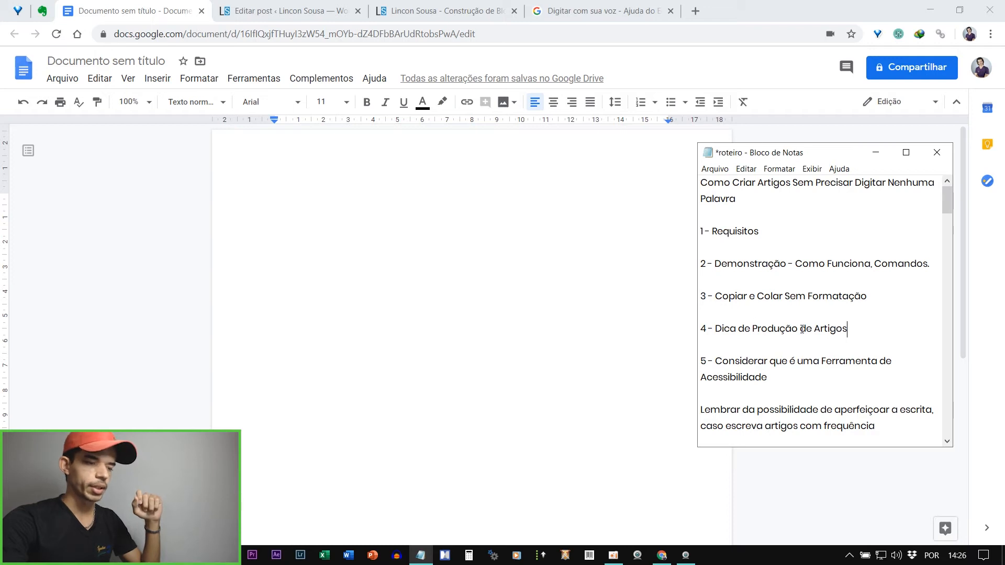
pyautogui.click(875, 153)
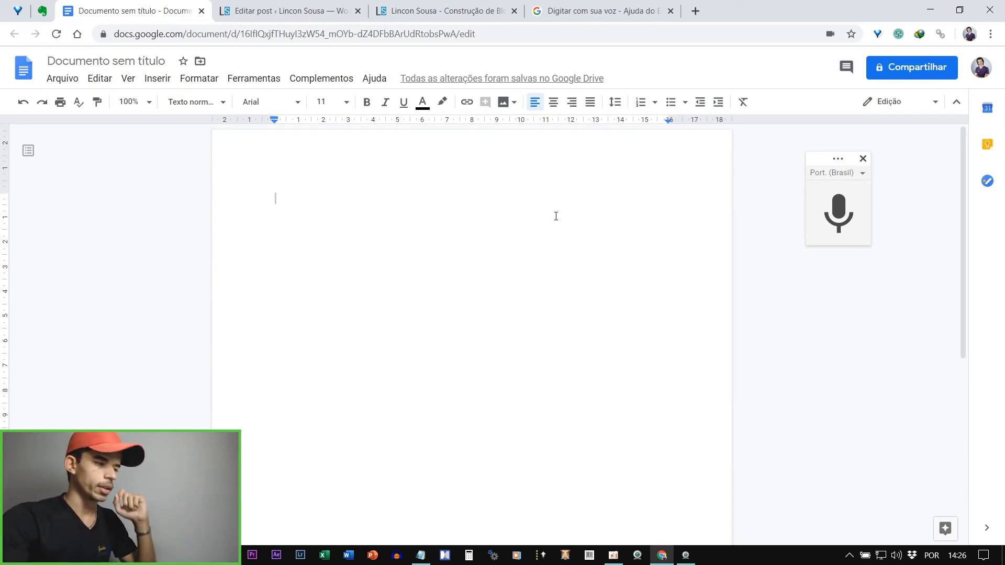
# - Dictate the title "Como fazer bolo de cenoura" with voice typing and leave empty lines below it
pyautogui.click(844, 216)
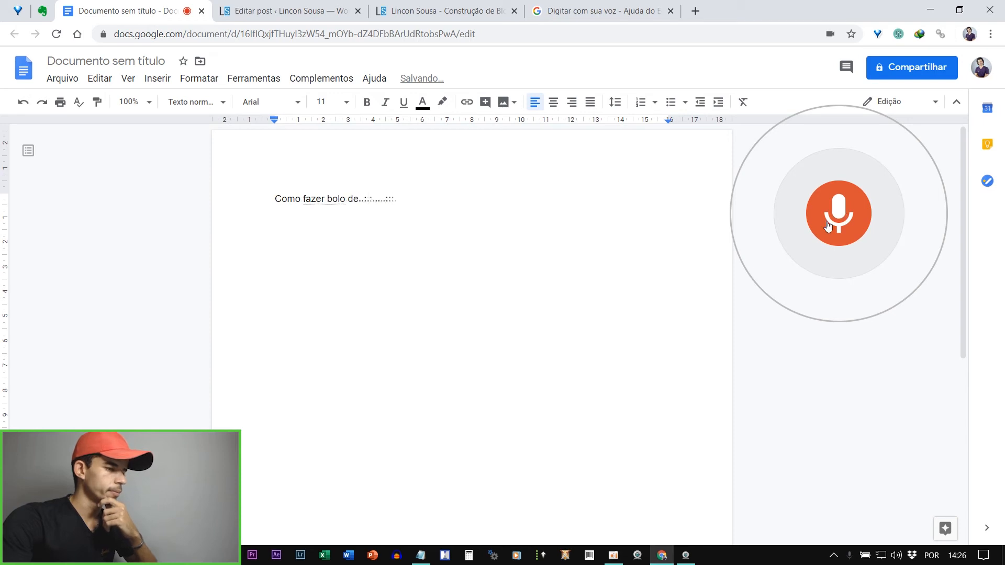
pyautogui.click(839, 219)
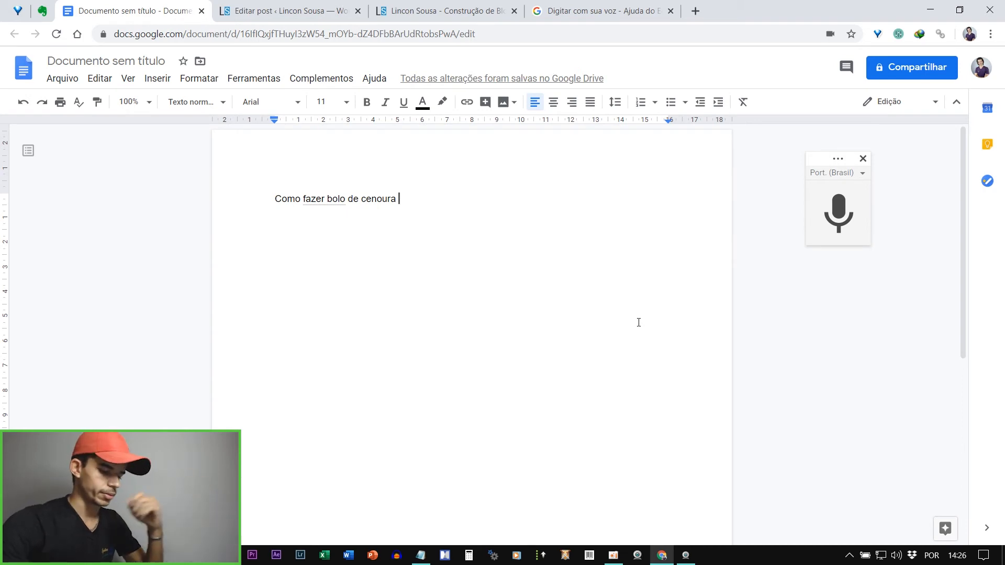
pyautogui.press('Return')
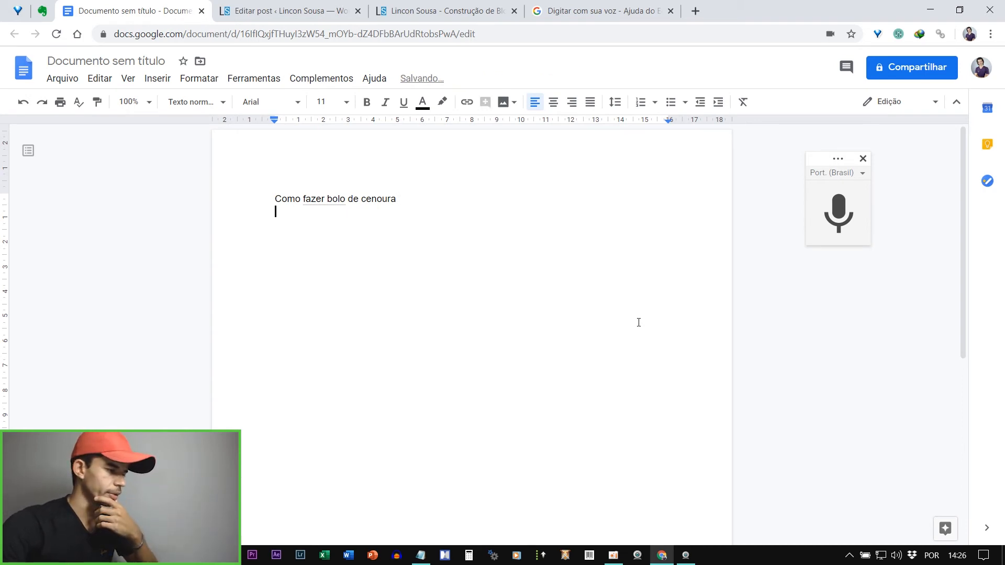
pyautogui.press('Return')
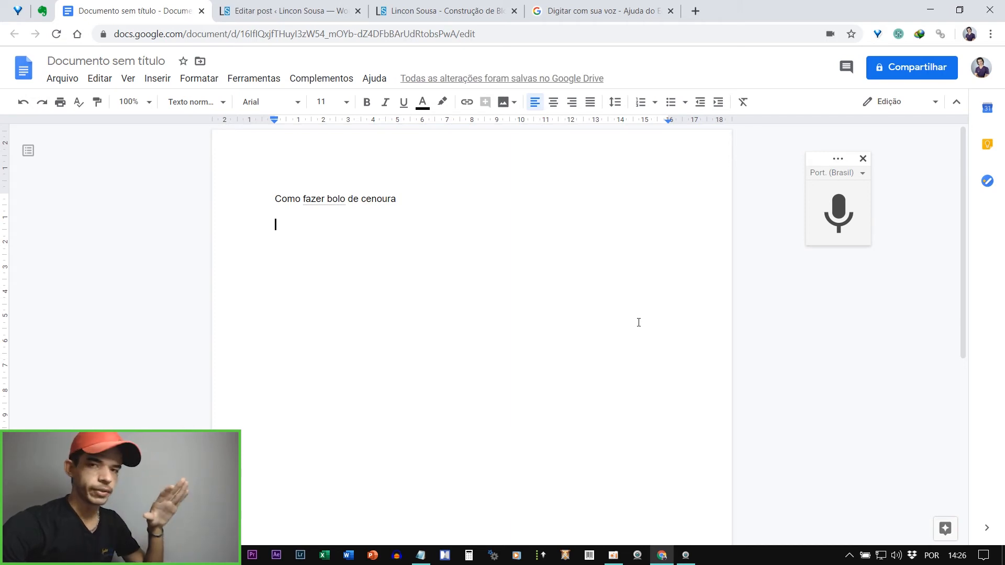
pyautogui.press('Return')
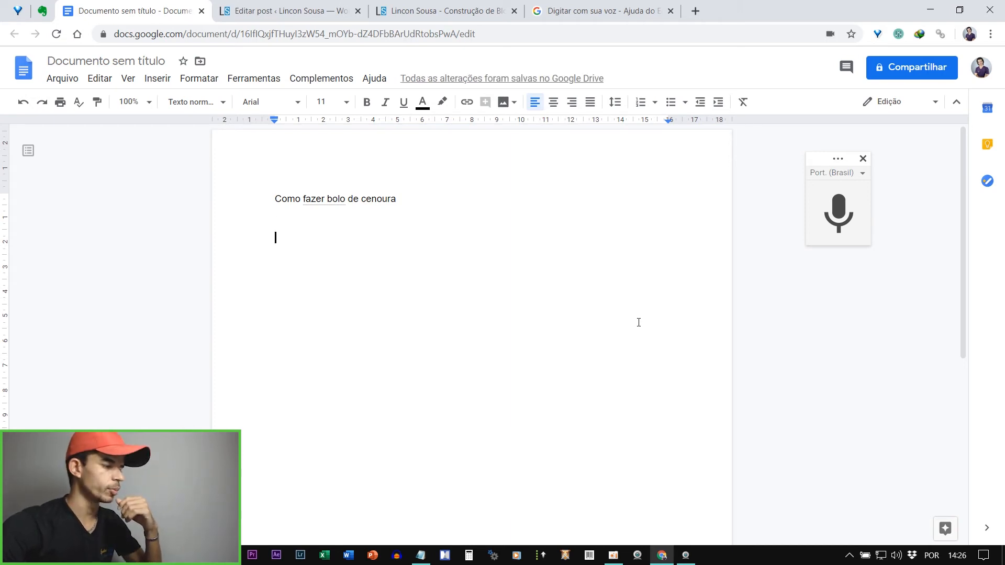
# - Dictate the section headings "Ingredientes", "Modo de preparo" and "Conclusão" on separate lines below the title
pyautogui.click(861, 236)
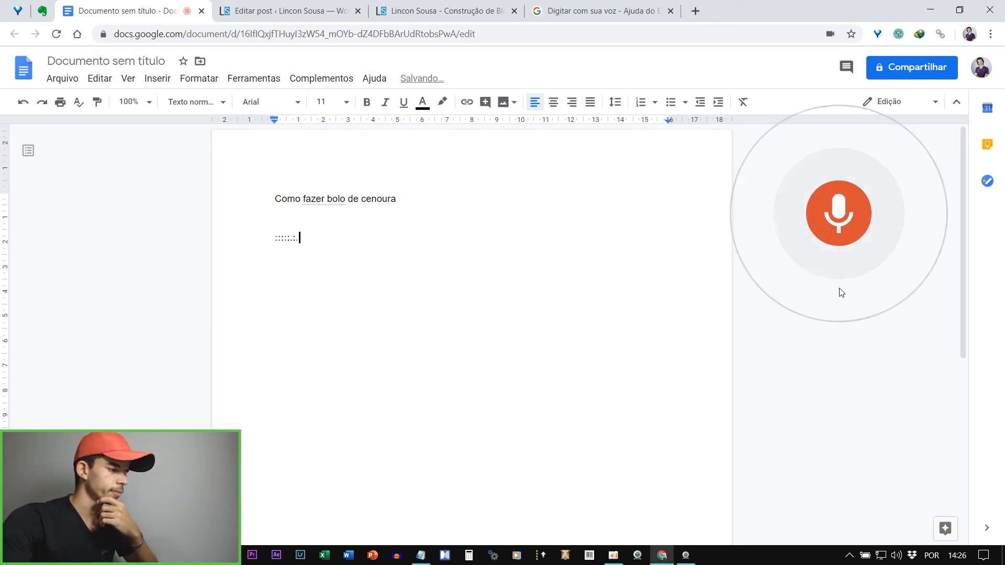
pyautogui.click(848, 213)
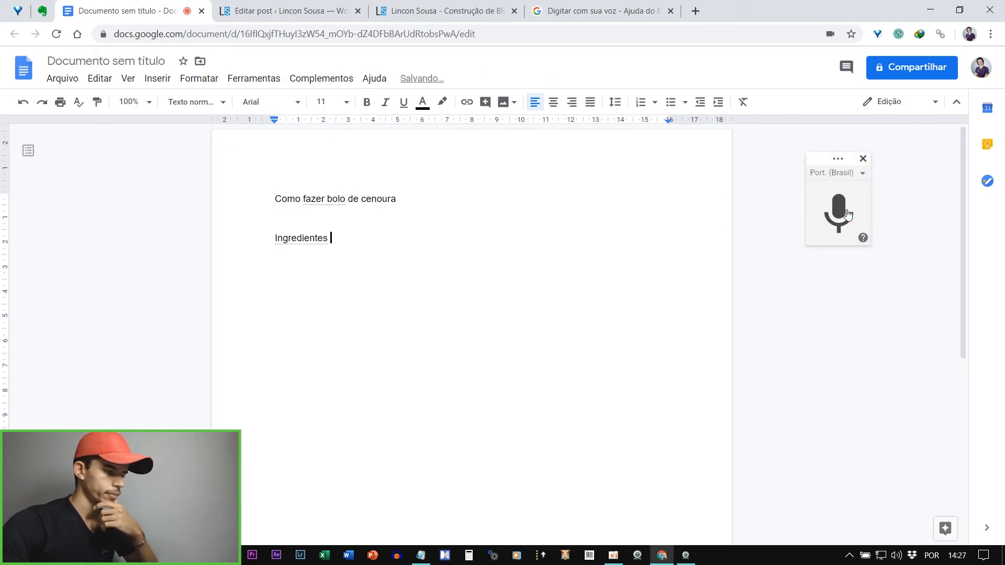
pyautogui.press('Return')
pyautogui.click(848, 214)
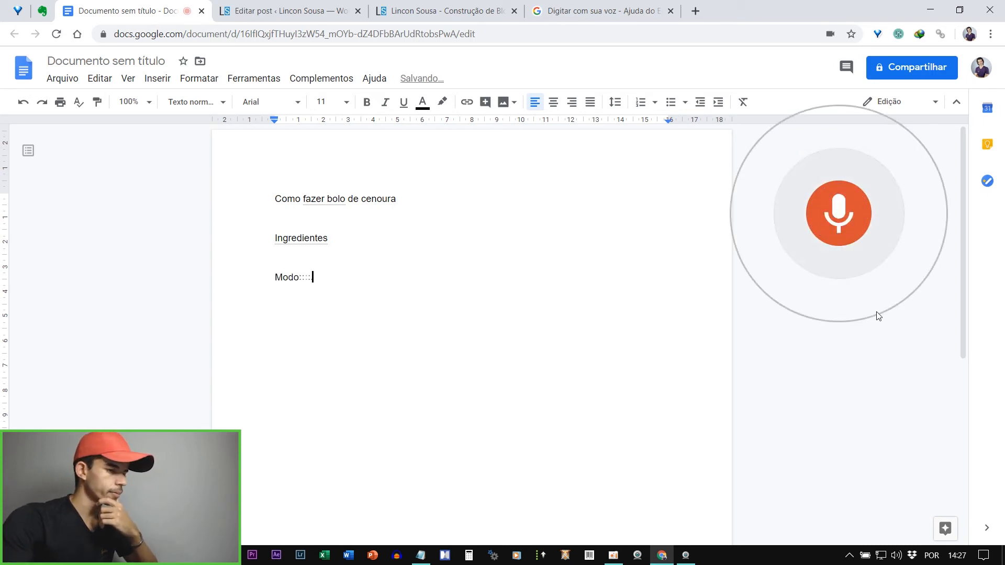
pyautogui.click(843, 210)
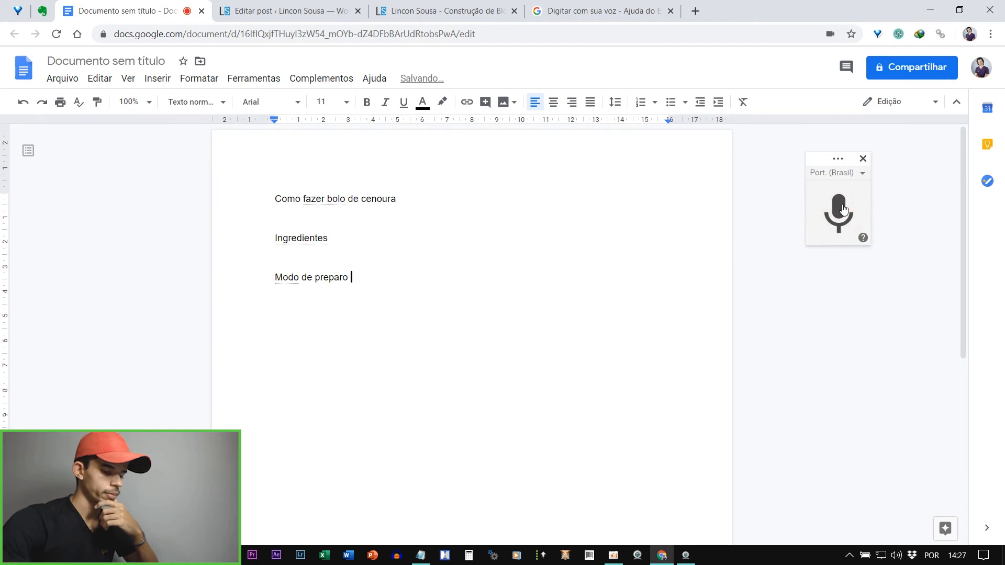
pyautogui.press('Return')
pyautogui.click(843, 209)
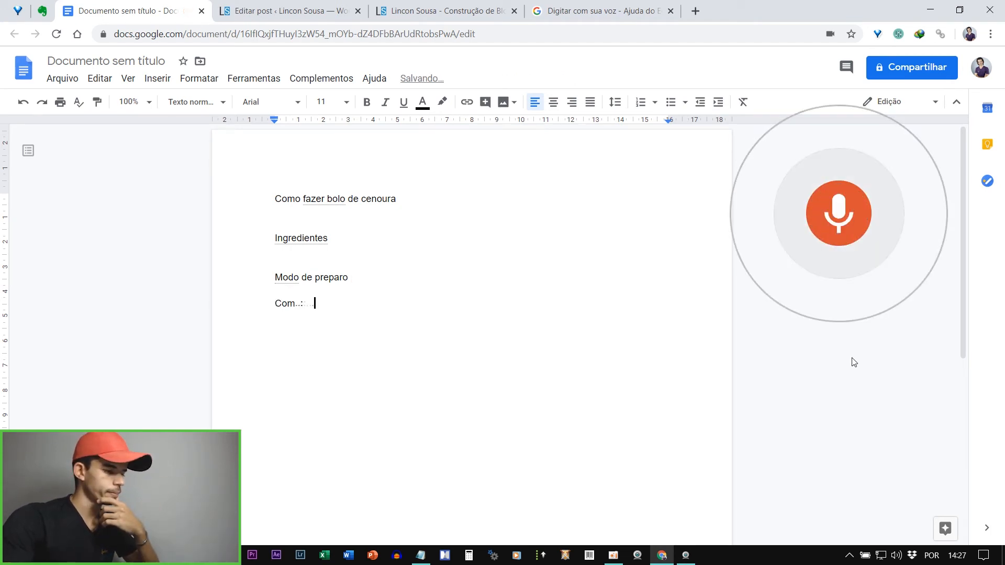
pyautogui.click(818, 218)
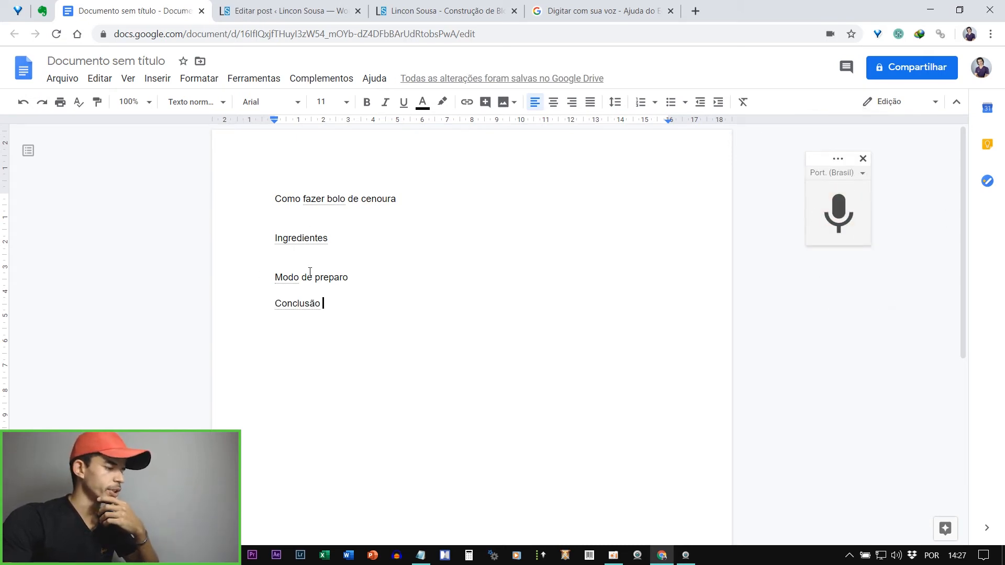
# - Insert an extra empty line below "Modo de preparo" and another below the title
pyautogui.click(346, 280)
pyautogui.press('Return')
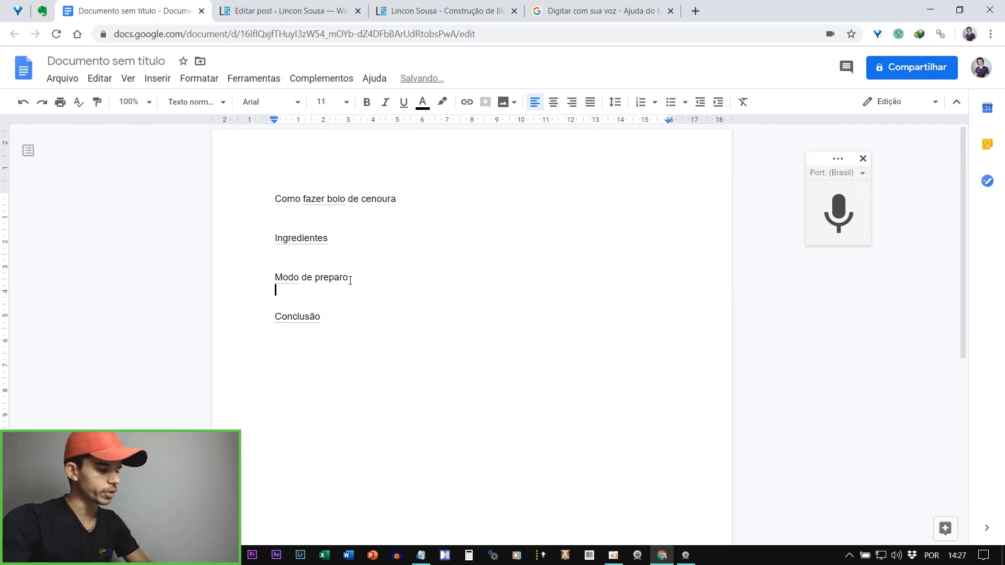
pyautogui.click(281, 218)
pyautogui.press('Return')
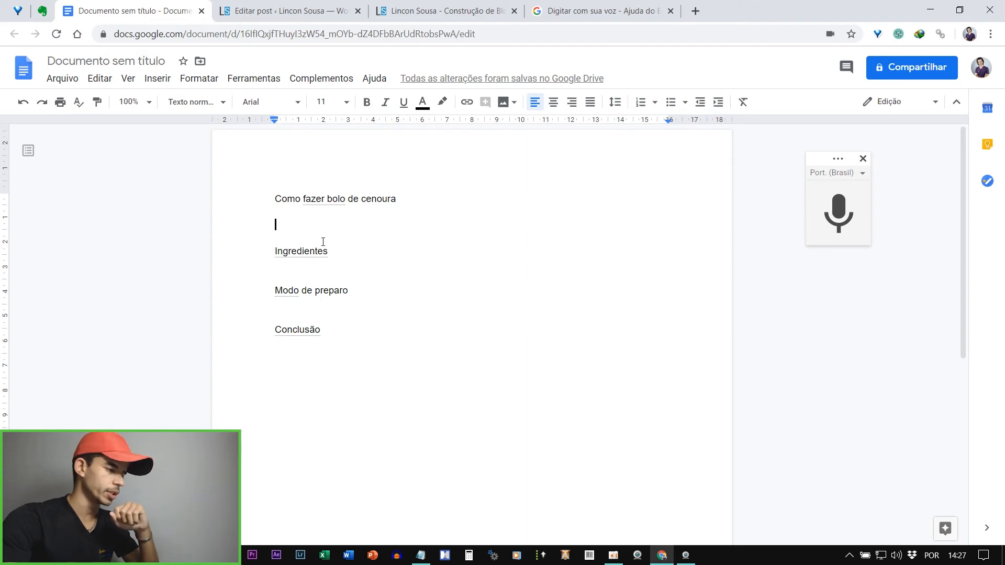
# - Add a line below the "Ingredientes" heading and dictate "200 gramas de cenoura" there
pyautogui.doubleClick(306, 267)
pyautogui.press('Return')
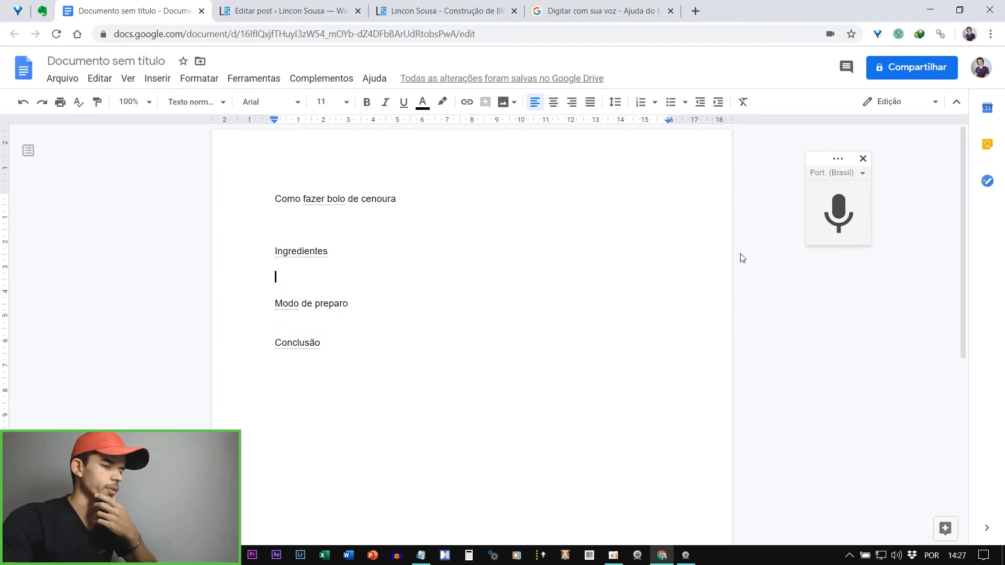
pyautogui.click(862, 237)
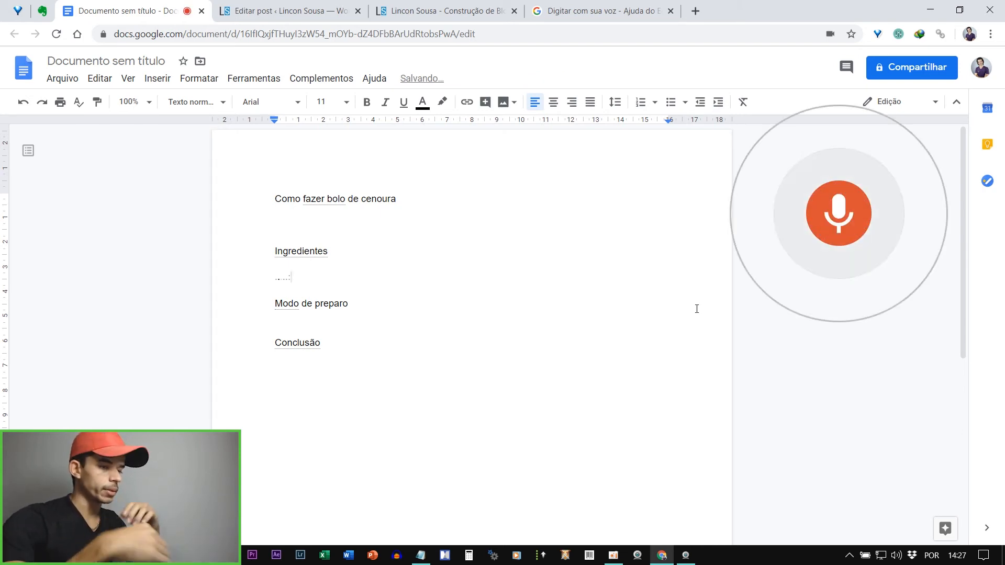
pyautogui.click(829, 219)
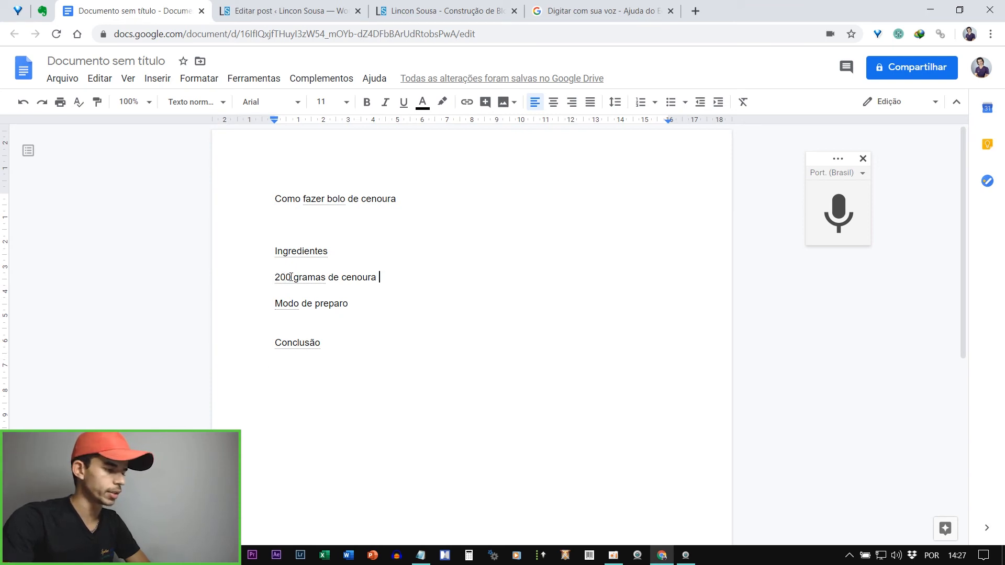
# - Bold the title and the three section headings, and insert an extra empty line below "Modo de preparo"
pyautogui.moveTo(398, 195); pyautogui.dragTo(274, 199)
pyautogui.hotkey('ctrl', 'b')
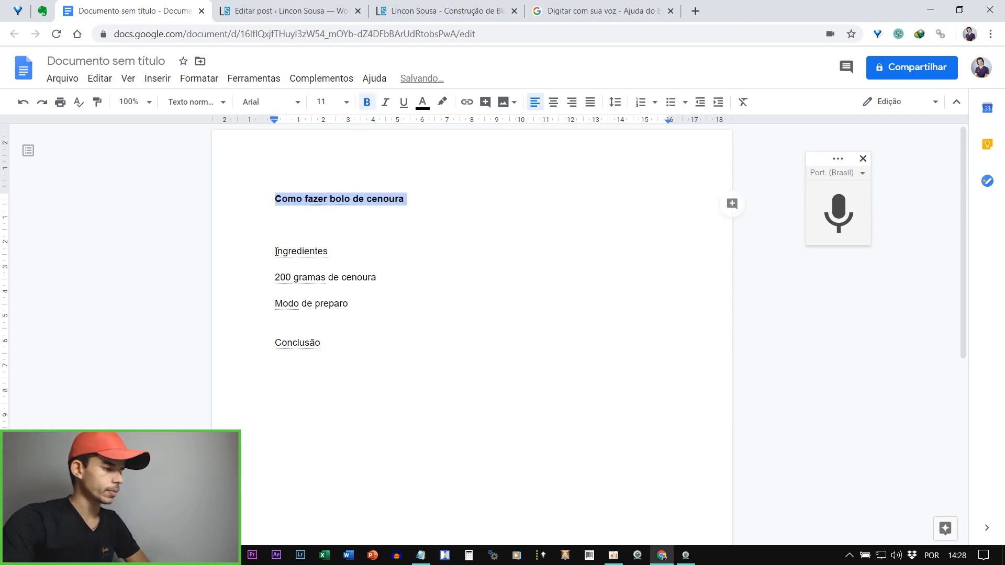
pyautogui.moveTo(274, 252); pyautogui.dragTo(337, 251)
pyautogui.hotkey('ctrl', 'b')
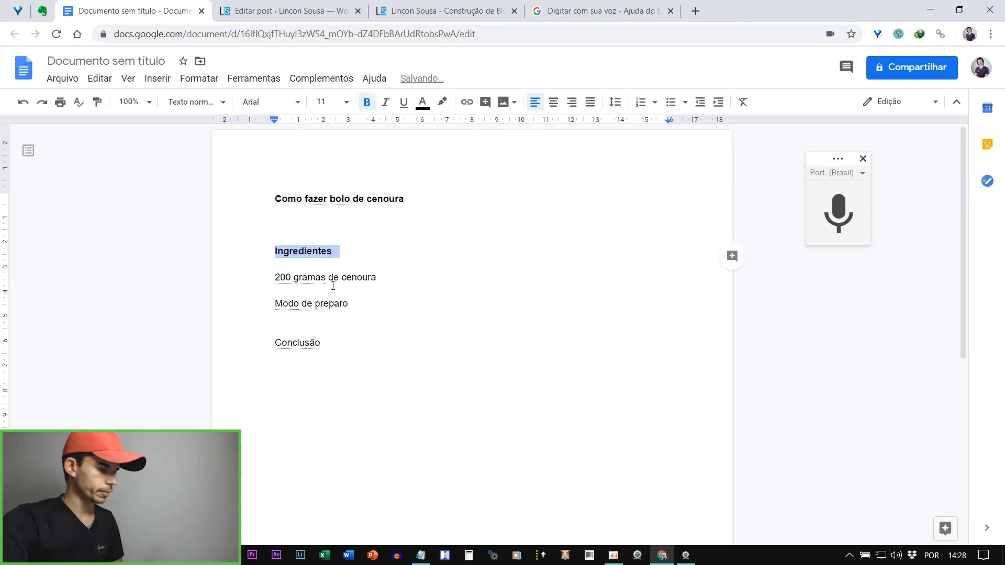
pyautogui.moveTo(357, 305); pyautogui.dragTo(274, 305)
pyautogui.hotkey('ctrl', 'b')
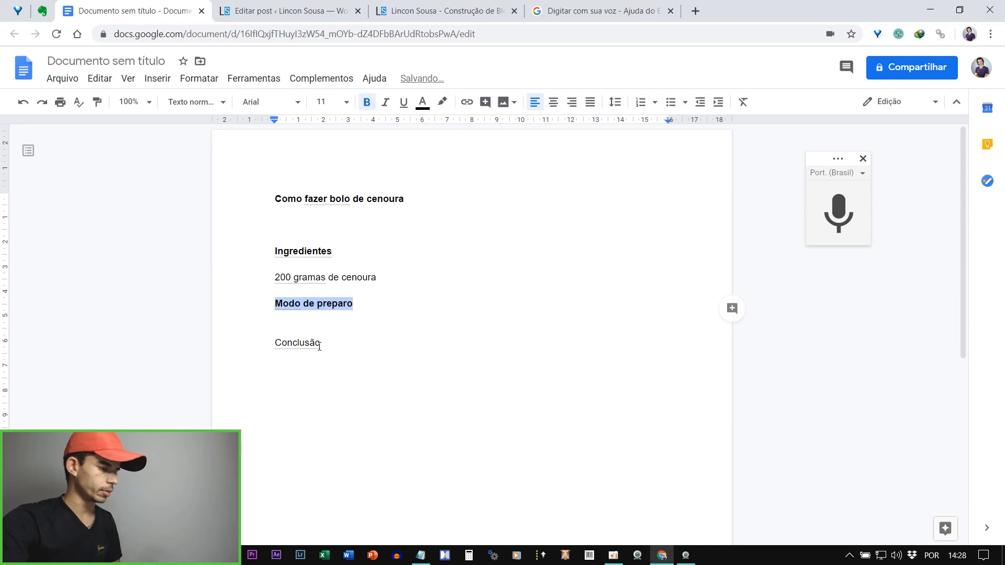
pyautogui.moveTo(321, 344); pyautogui.dragTo(273, 346)
pyautogui.hotkey('ctrl', 'b')
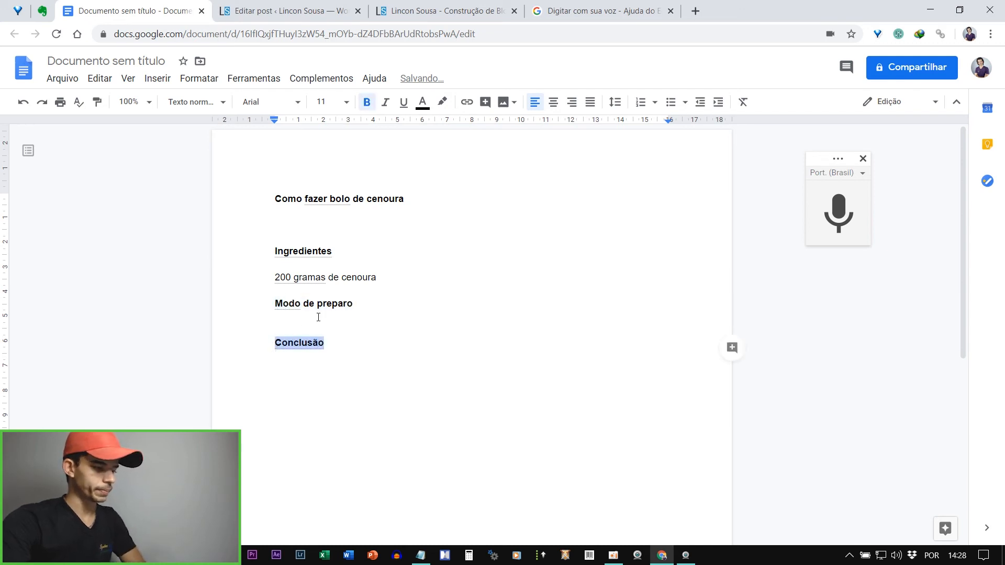
pyautogui.click(319, 317)
pyautogui.press('Return')
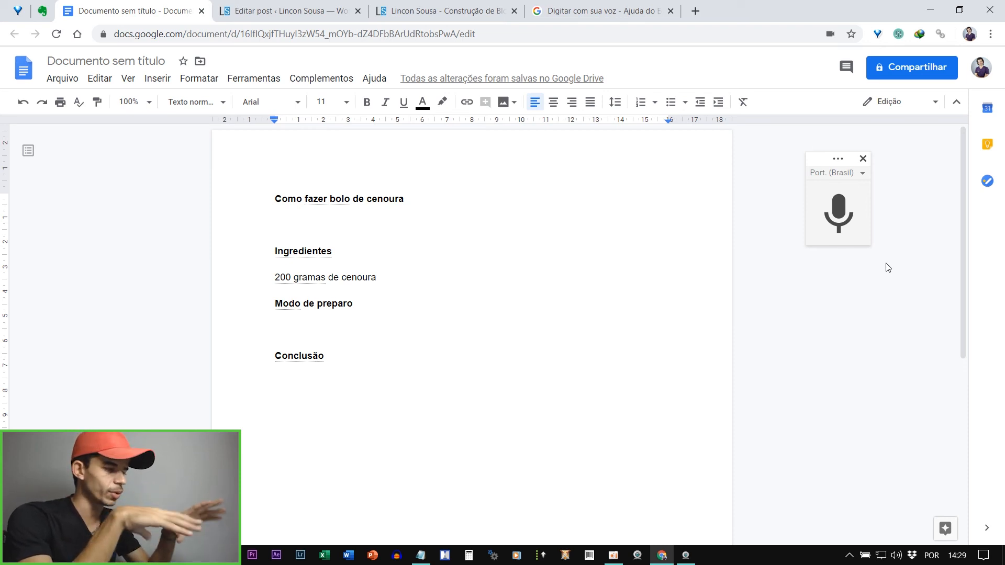
# - Review the WordPress post draft, and look over the latest published articles on the blog's home page
pyautogui.click(285, 10)
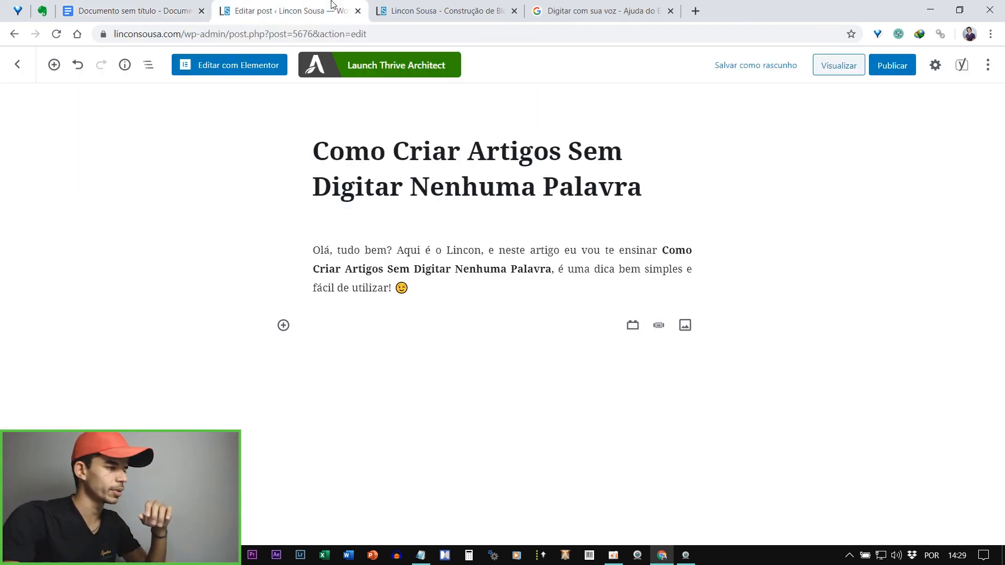
pyautogui.click(132, 11)
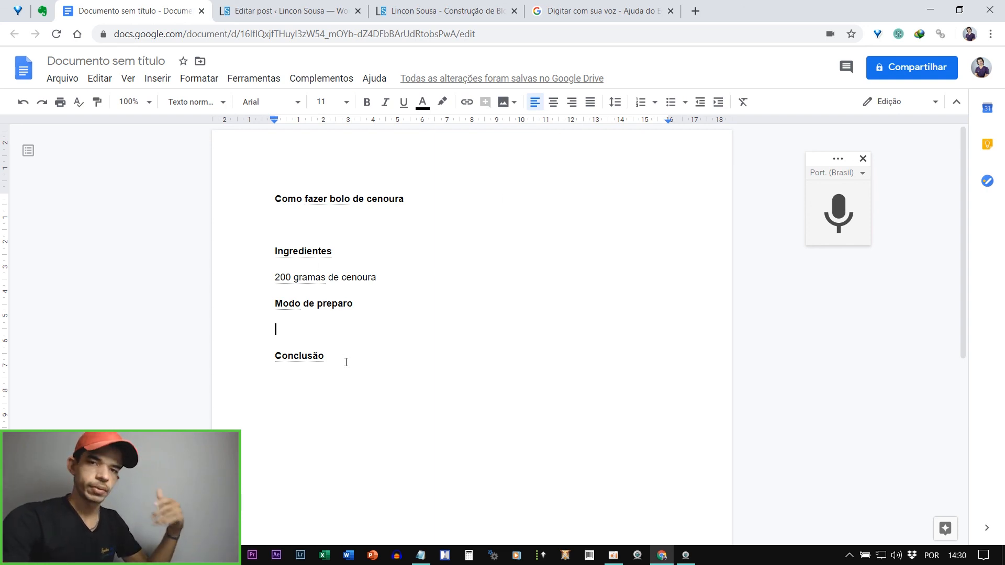
pyautogui.click(415, 10)
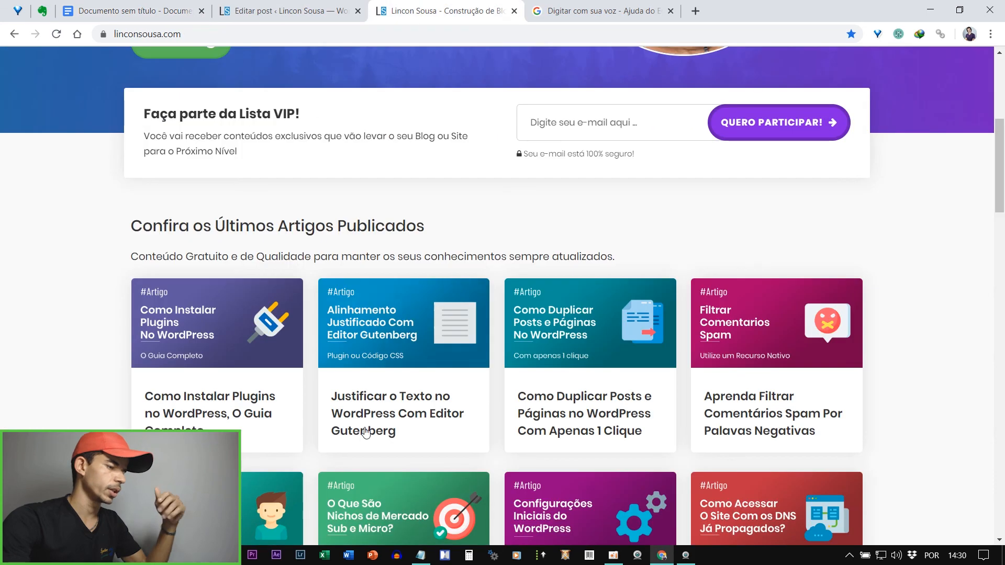
pyautogui.scroll(-3, 298, 314)
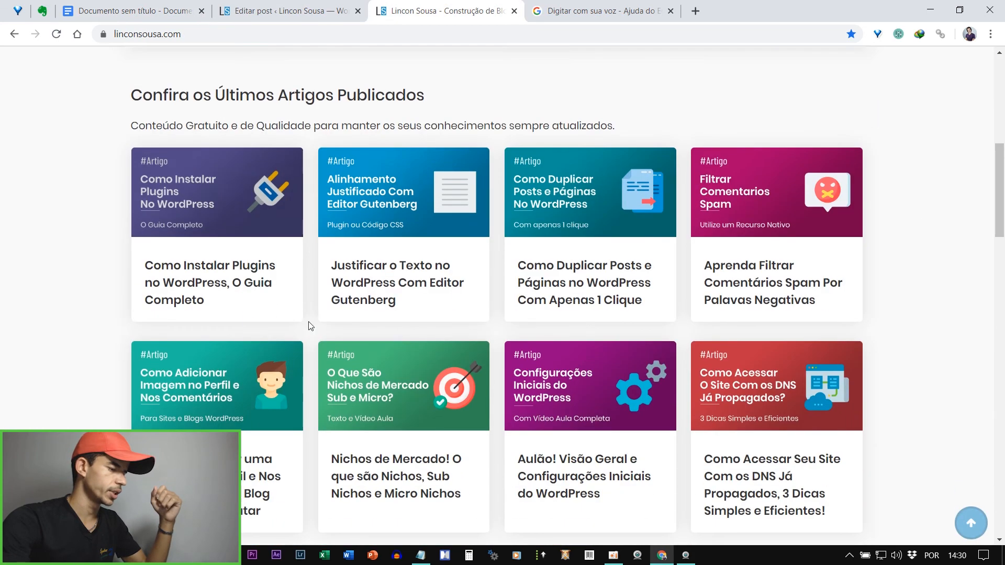
# - Delete the entire carrot cake outline from the Google Docs document, from the title through "Conclusão"
pyautogui.click(131, 10)
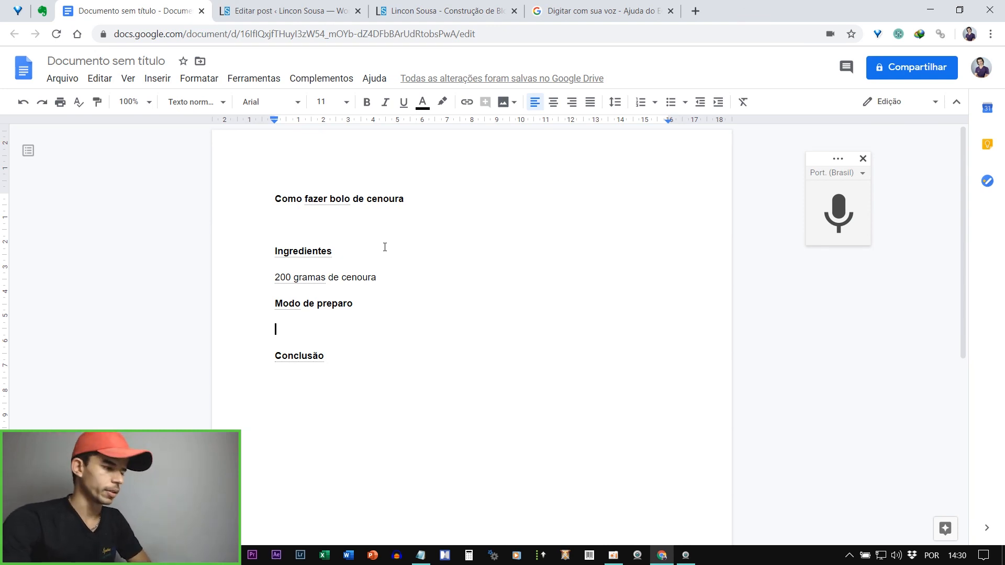
pyautogui.moveTo(345, 355); pyautogui.dragTo(269, 194)
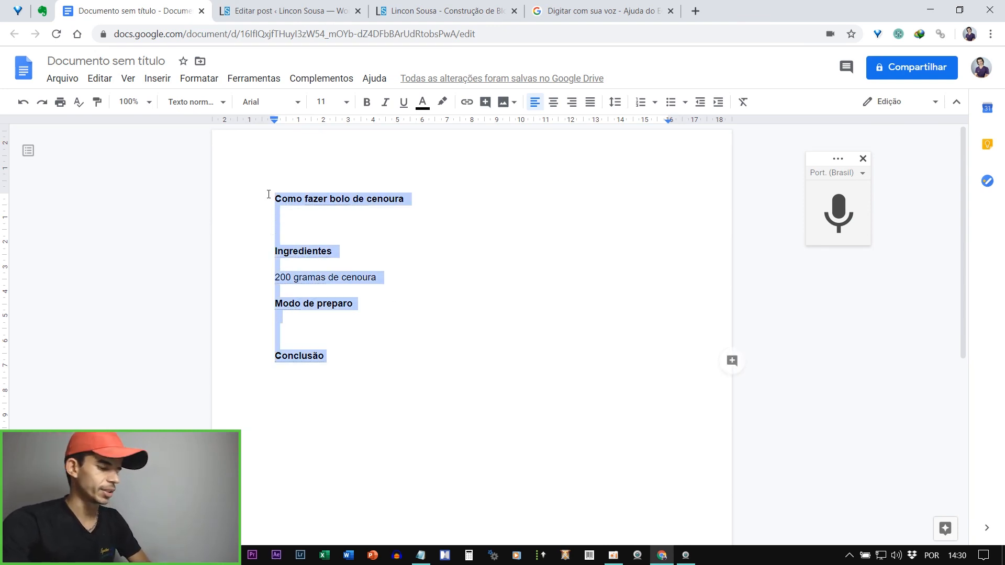
pyautogui.press('BackSpace')
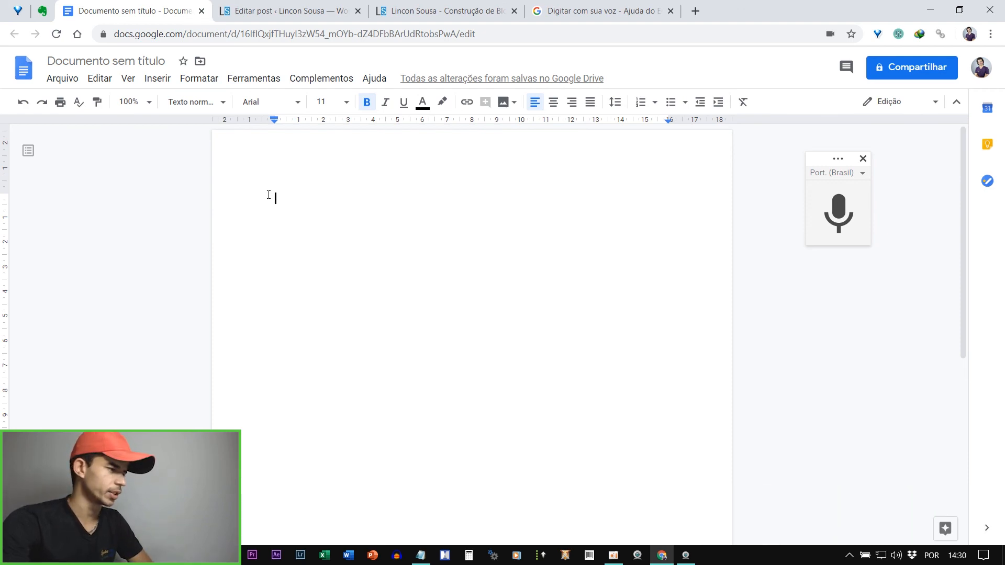
# - Return to the blog's home page and show its header and introduction section
pyautogui.click(421, 10)
pyautogui.scroll(5, 886, 265)
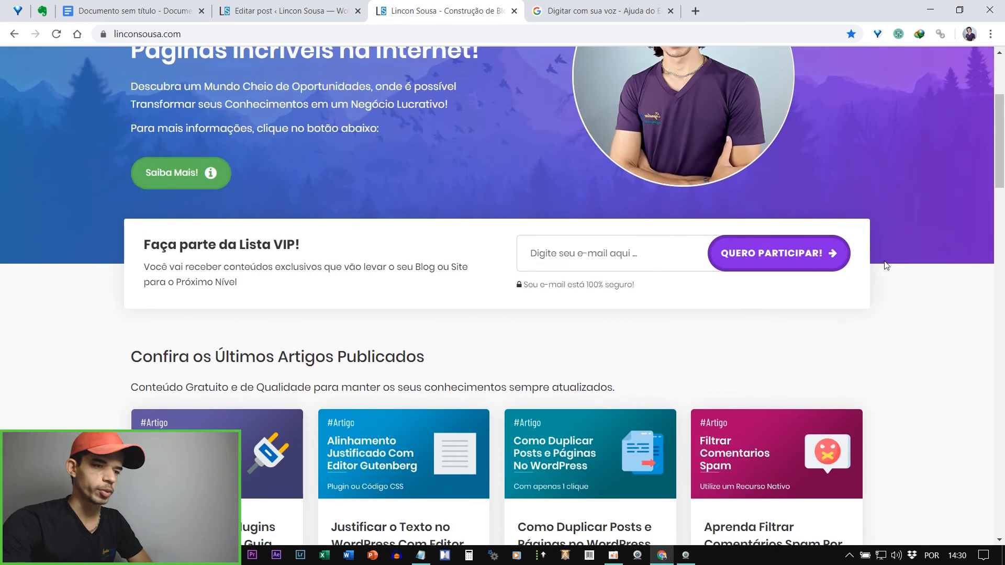
pyautogui.scroll(4, 886, 265)
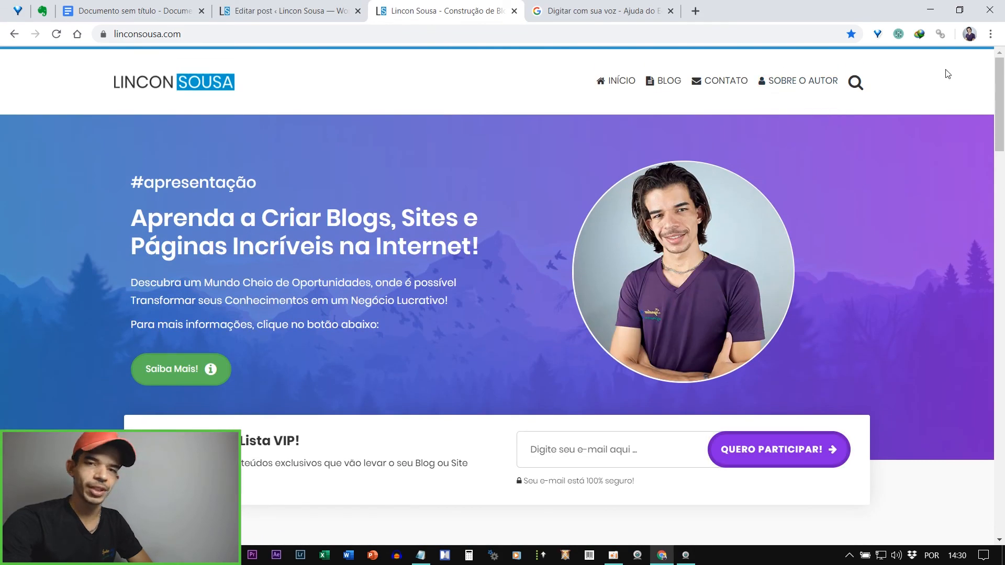